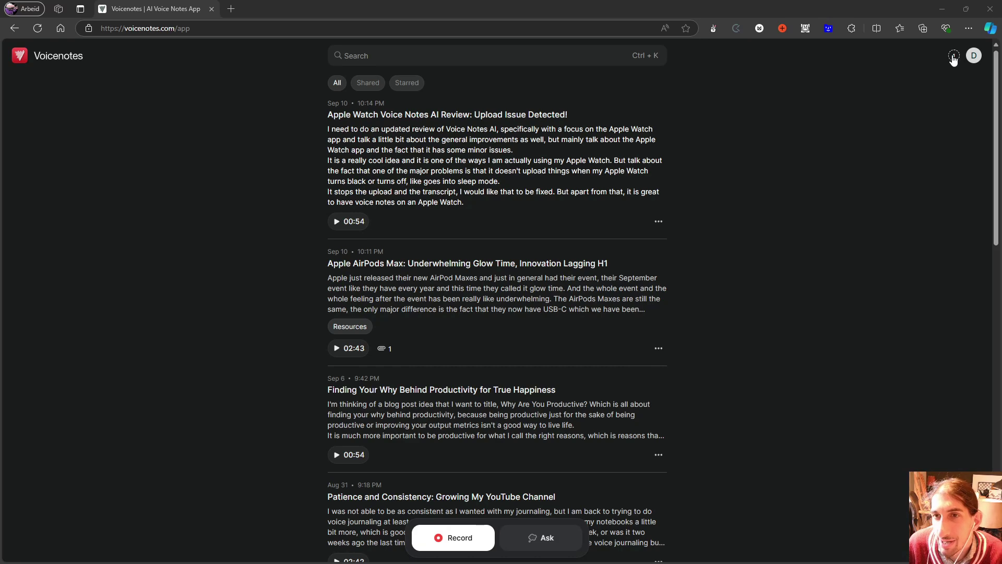
# - Expand the Apple AirPods Max note to show its full transcript and attached image
pyautogui.moveTo(954, 57)
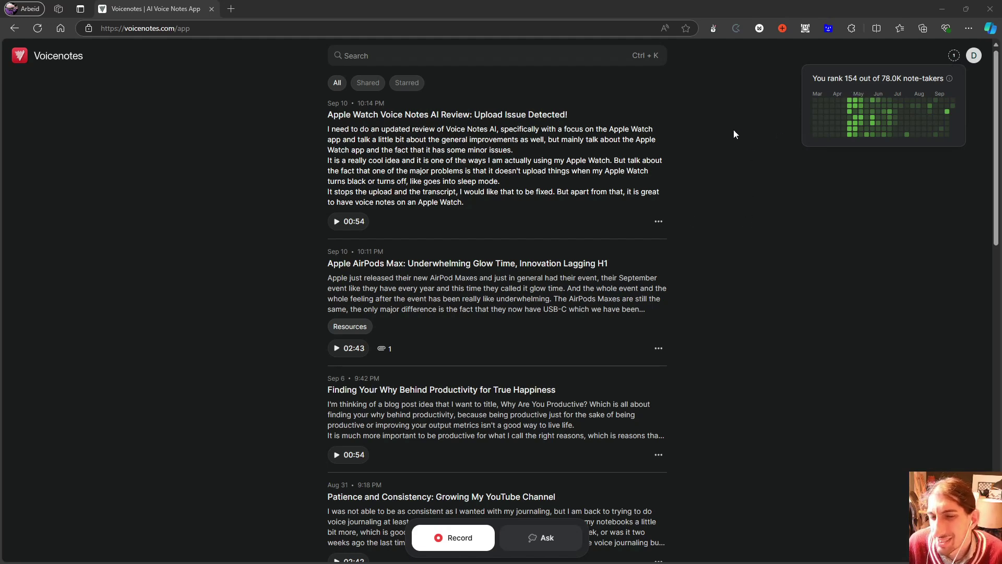
pyautogui.click(544, 307)
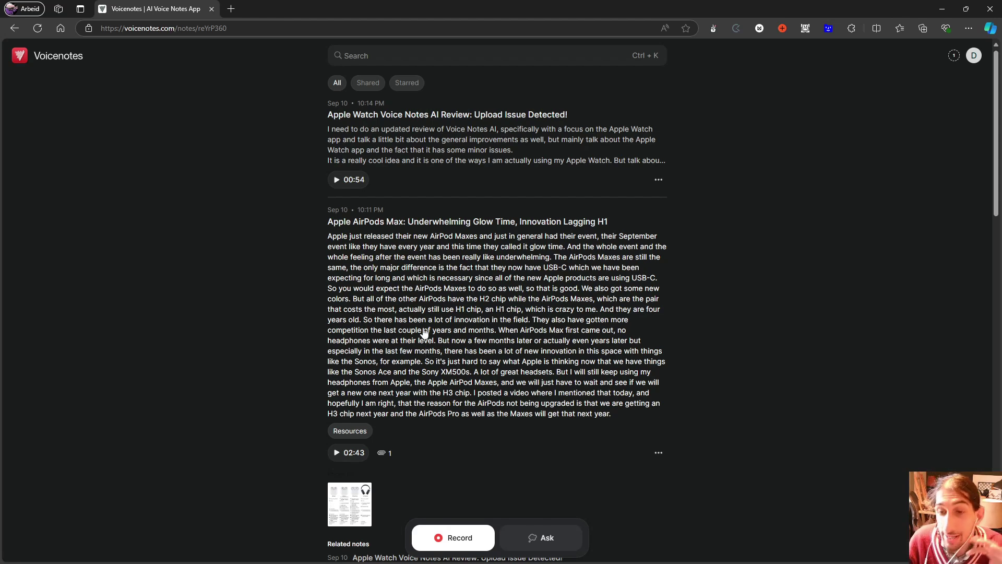
pyautogui.scroll(-2, 436, 319)
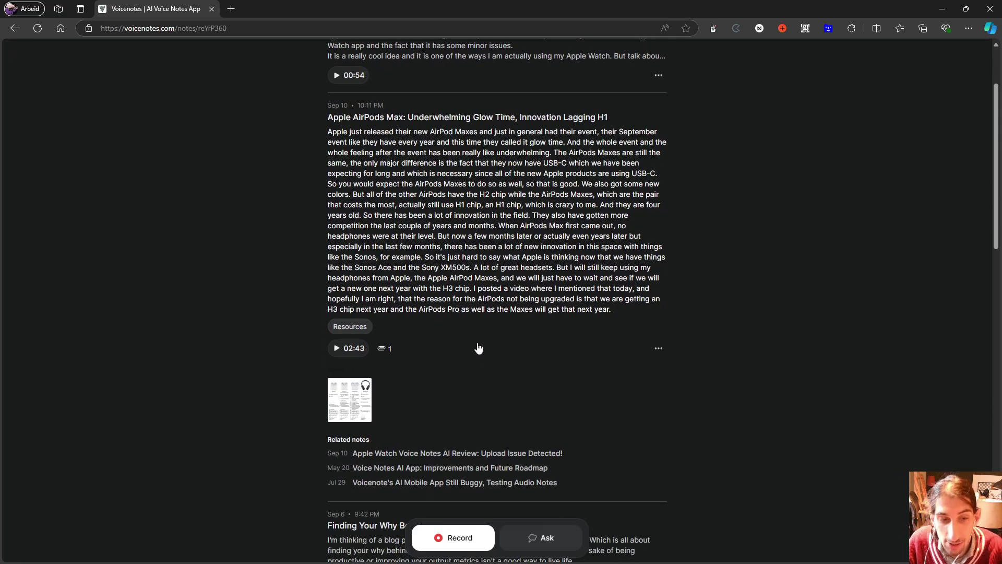
pyautogui.scroll(2, 435, 281)
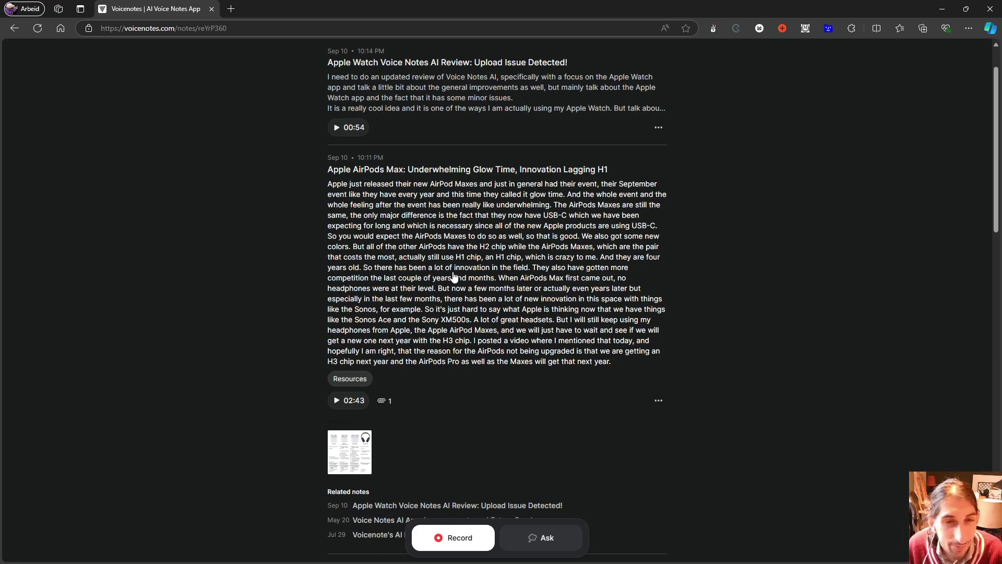
pyautogui.scroll(1, 451, 278)
pyautogui.scroll(-1, 461, 280)
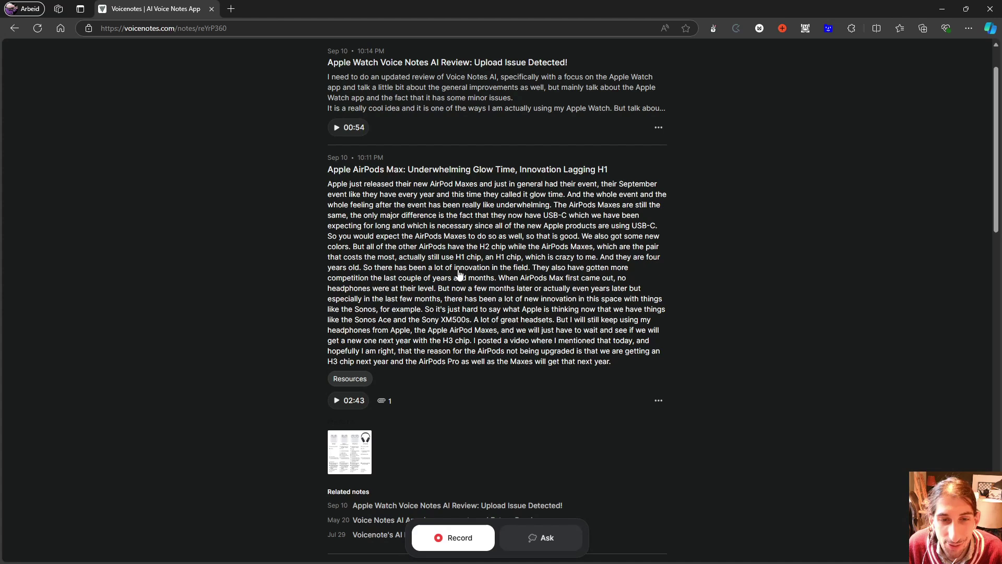
pyautogui.scroll(1, 455, 279)
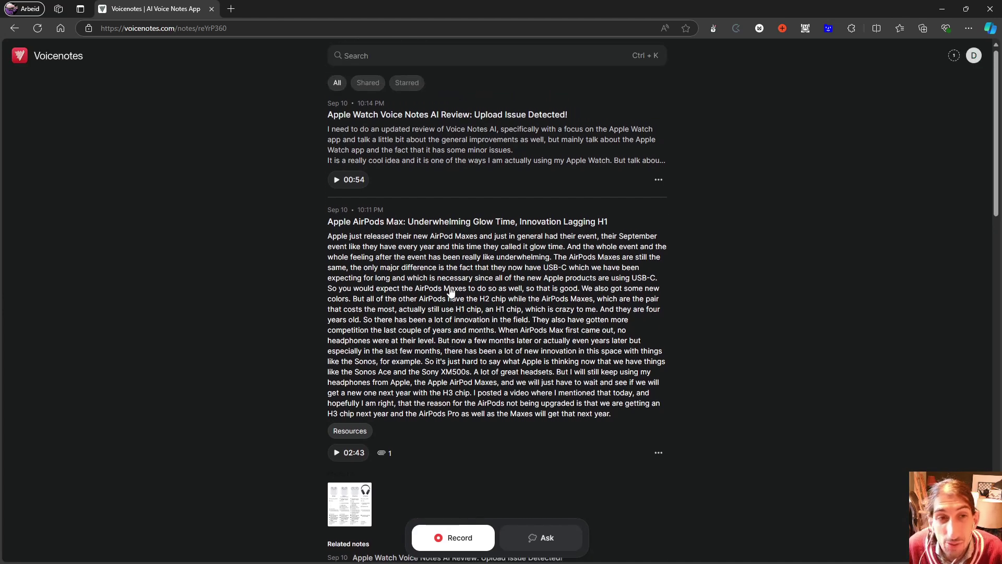
pyautogui.scroll(-1, 438, 314)
pyautogui.scroll(1, 421, 349)
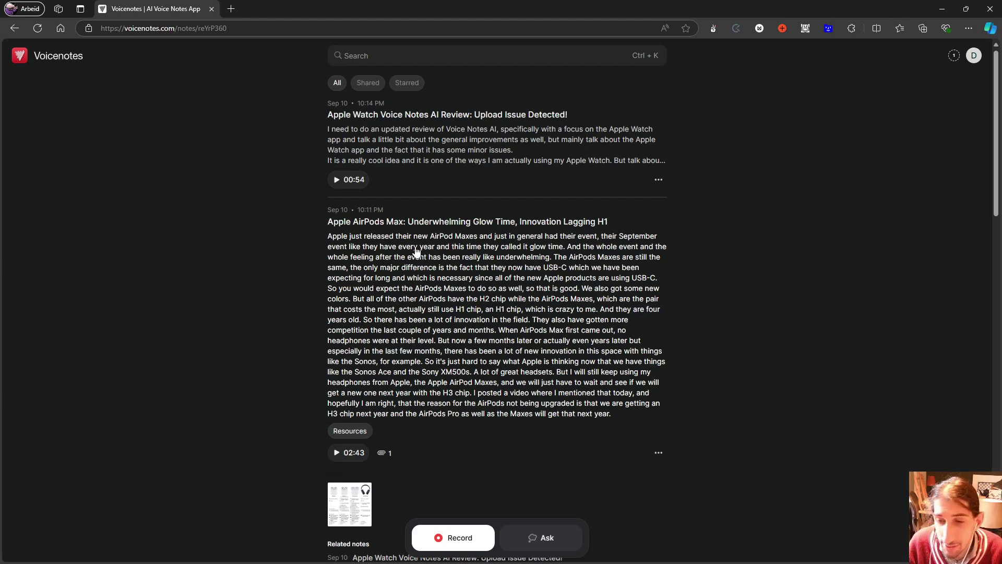
# - Ask the AI assistant 'Make an outline for a blog post about apple glowtime'
pyautogui.click(545, 538)
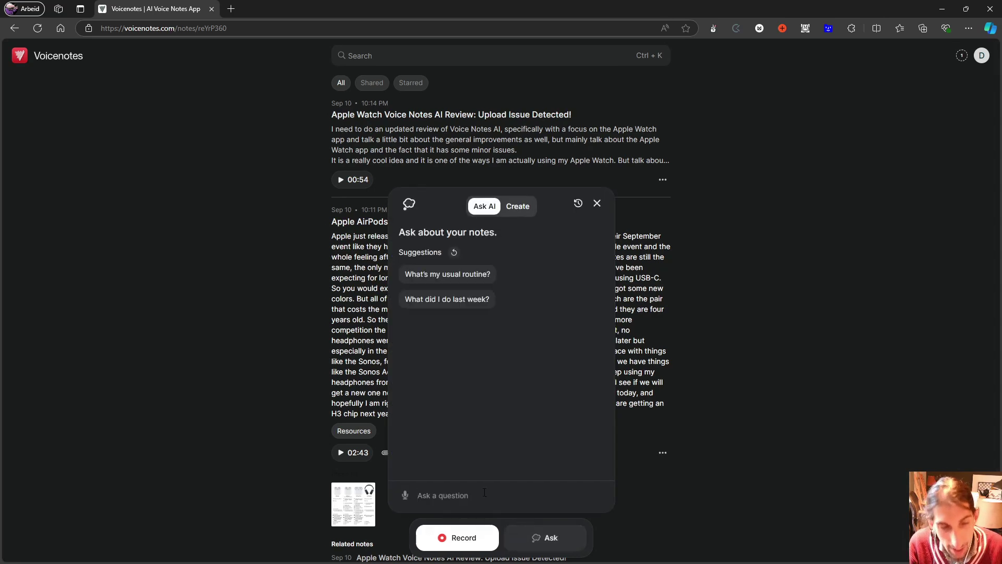
pyautogui.write('A')
pyautogui.press('BackSpace')
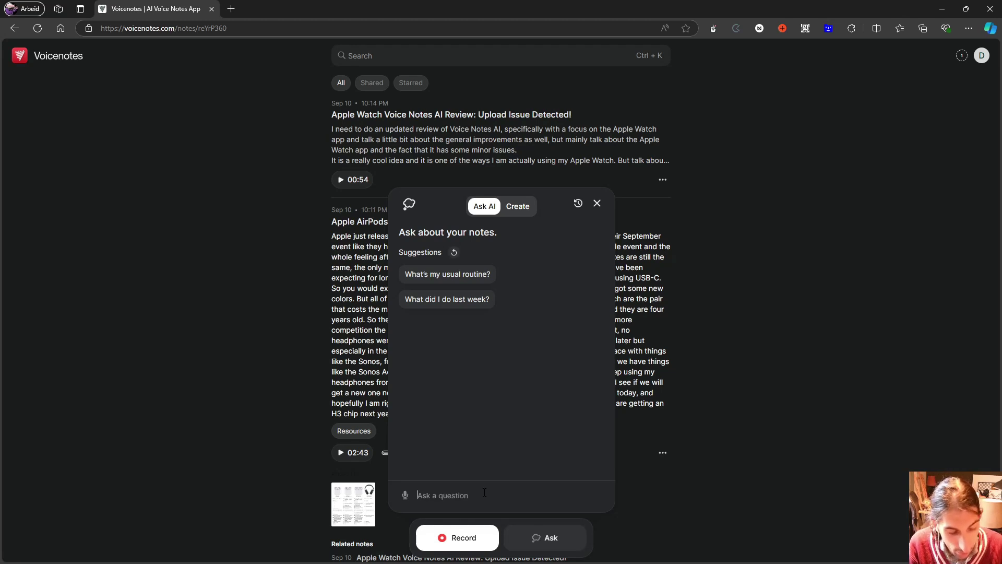
pyautogui.write('I need')
pyautogui.press('BackSpace')
pyautogui.press('BackSpace')
pyautogui.press('BackSpace')
pyautogui.press('BackSpace')
pyautogui.press('BackSpace')
pyautogui.press('BackSpace')
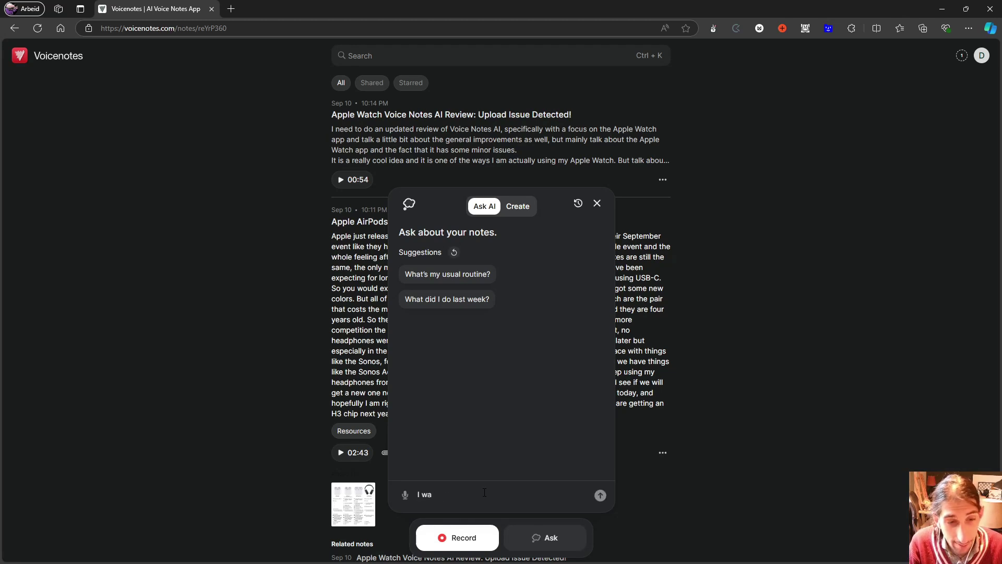
pyautogui.write('Make ')
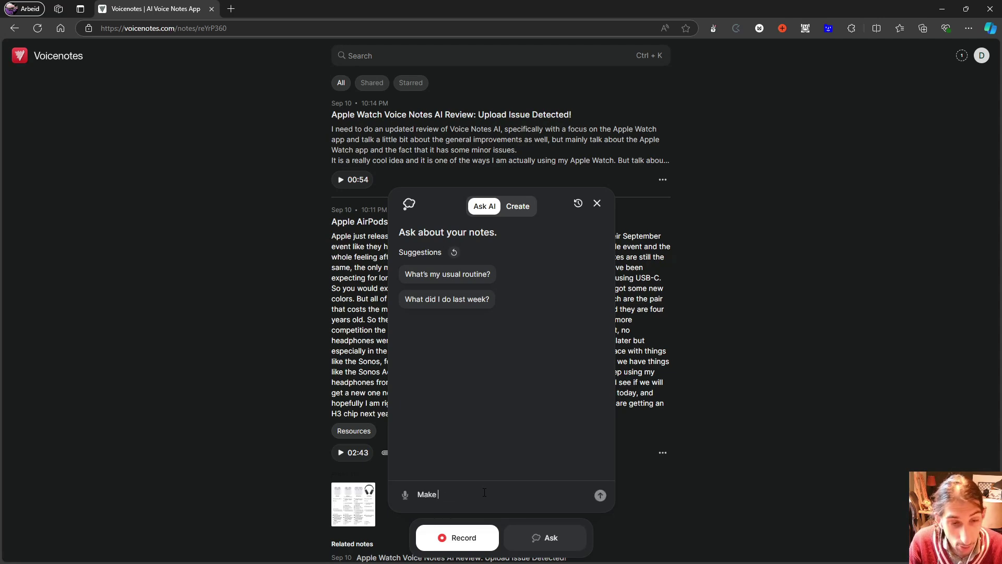
pyautogui.write('an outline ')
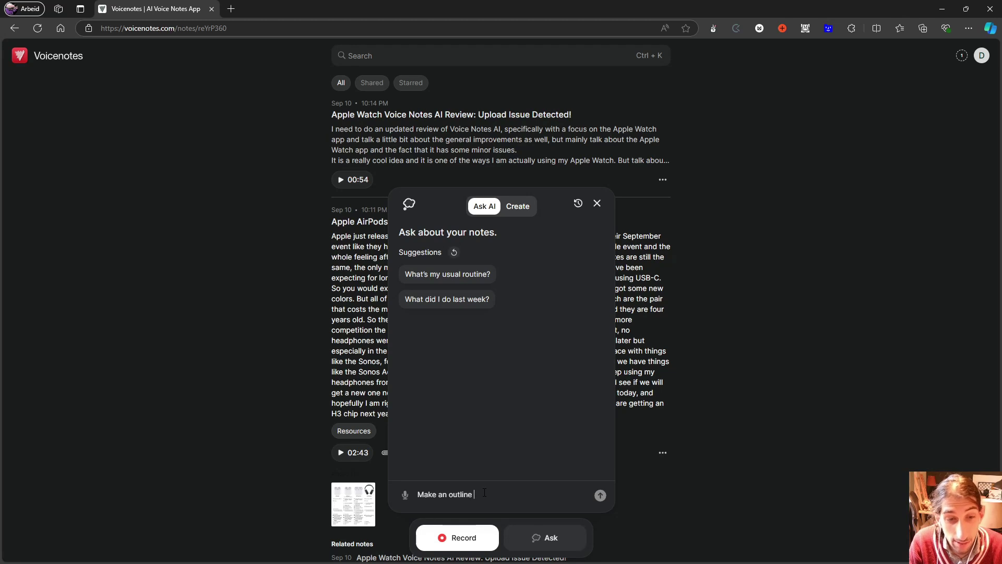
pyautogui.write('for a blog ')
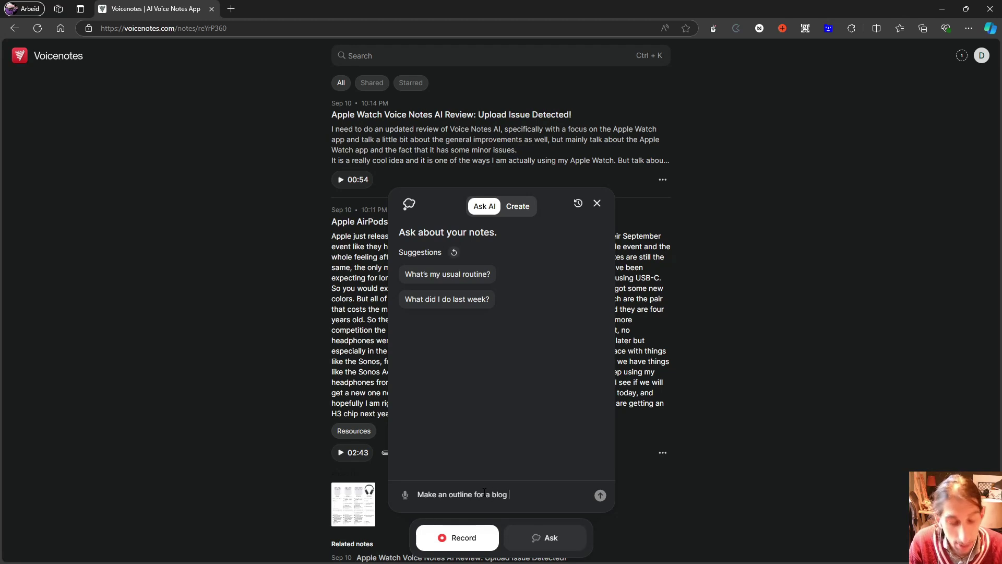
pyautogui.write('post about')
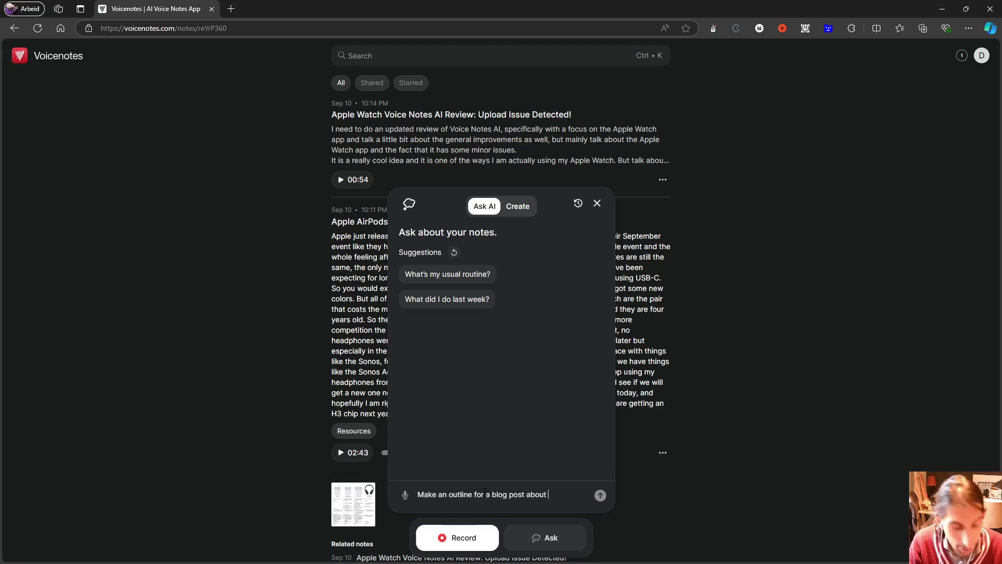
pyautogui.write(' apple')
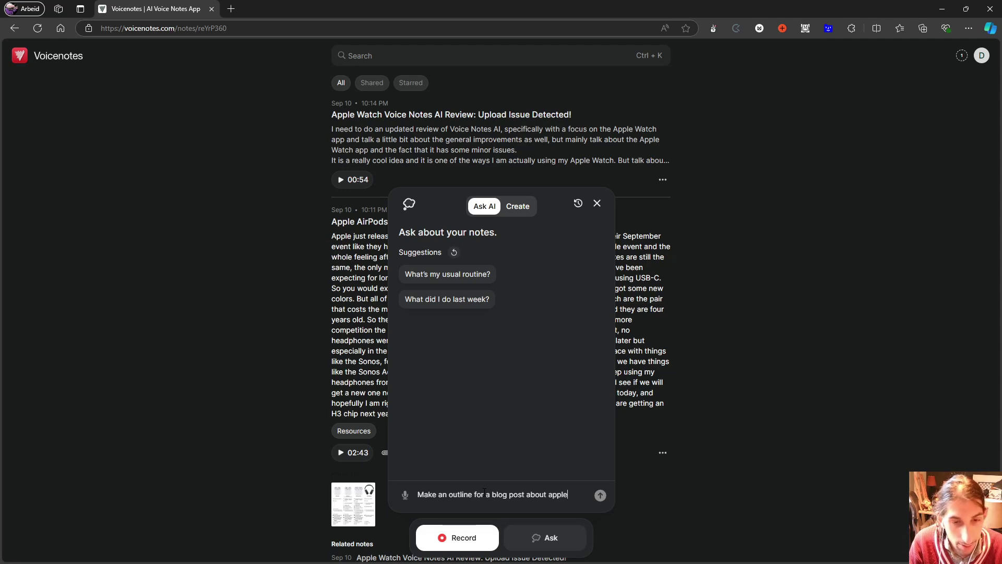
pyautogui.write(' glowtime')
pyautogui.press('Return')
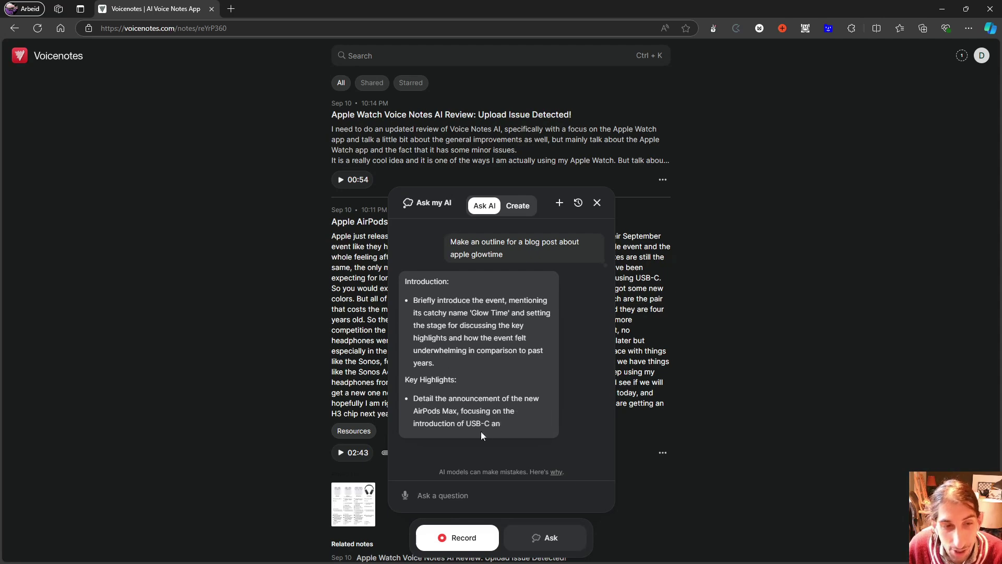
# - Read the AI's blog outline down to its two cited source notes, then close the chat
pyautogui.scroll(-2, 450, 439)
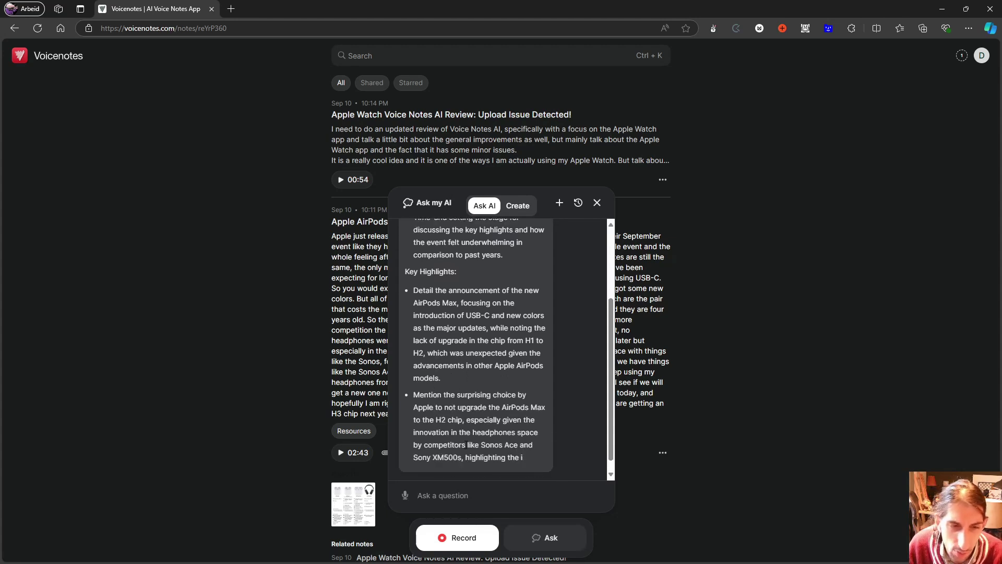
pyautogui.scroll(-2, 474, 399)
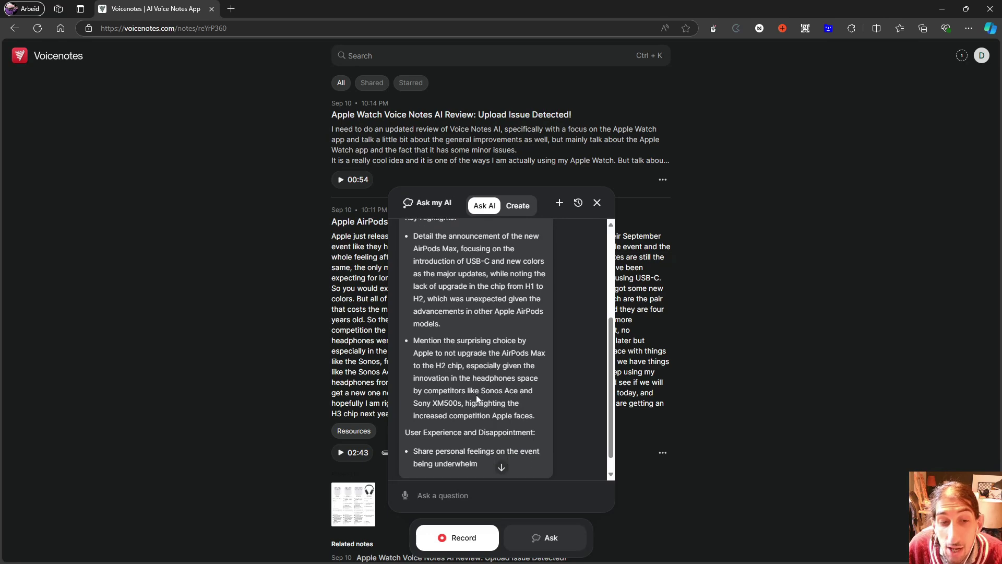
pyautogui.scroll(-1, 476, 394)
pyautogui.scroll(-2, 489, 380)
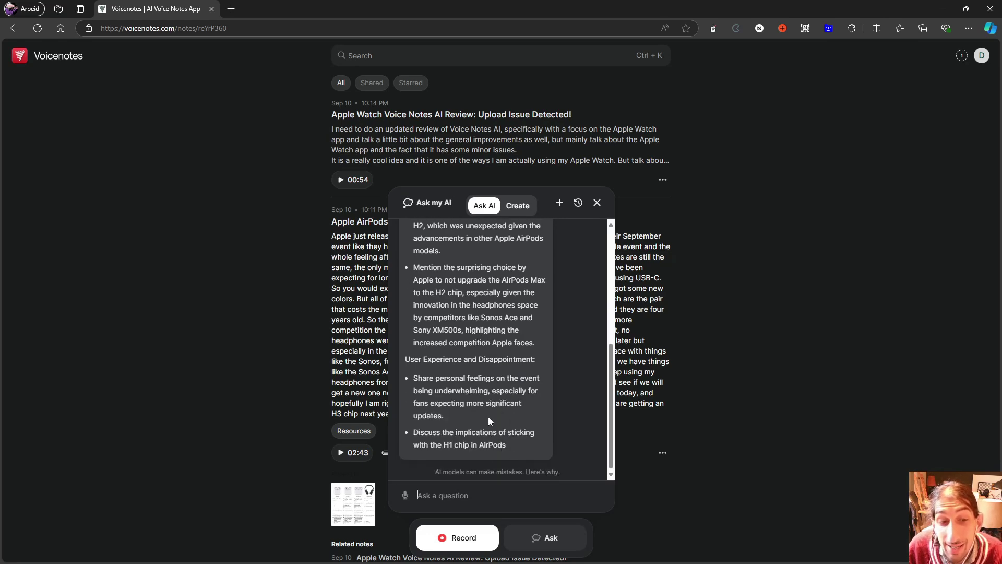
pyautogui.scroll(-1, 496, 395)
pyautogui.scroll(-2, 493, 394)
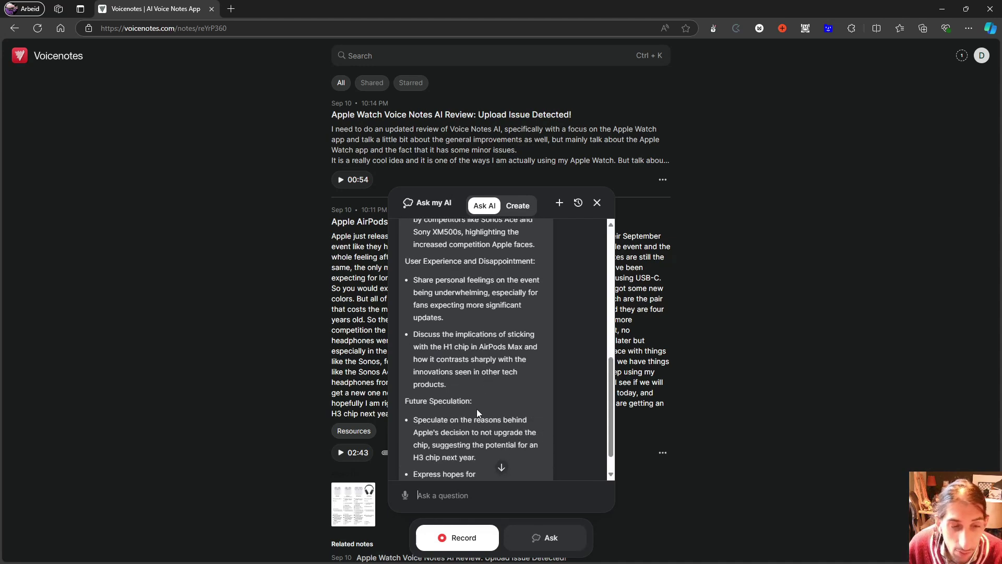
pyautogui.scroll(-1, 477, 409)
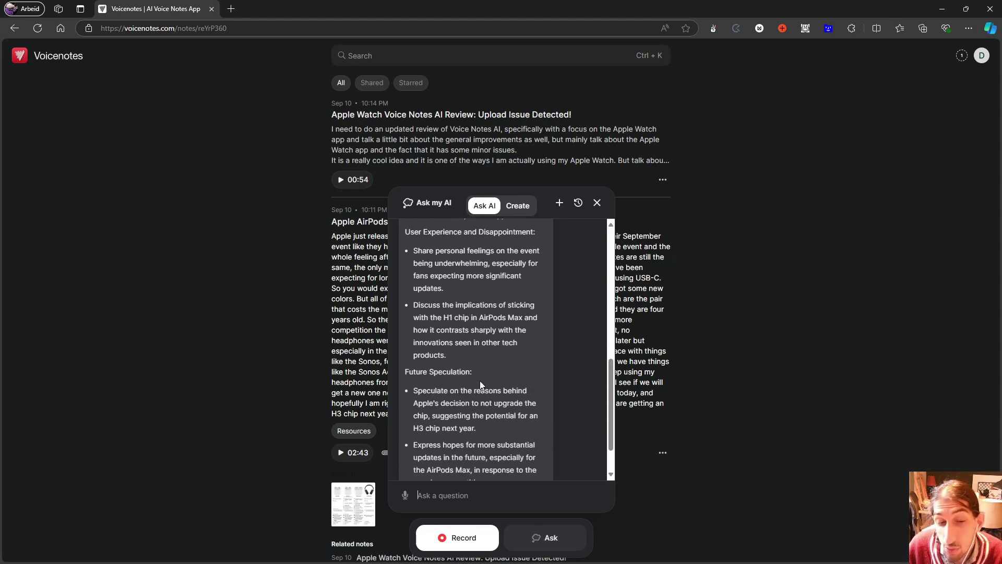
pyautogui.scroll(-2, 479, 379)
pyautogui.scroll(-1, 451, 408)
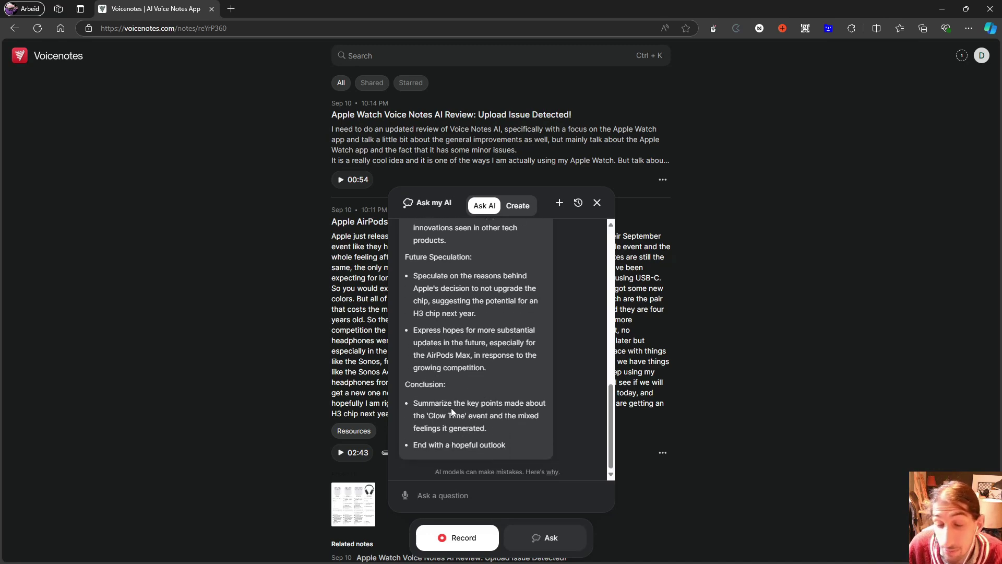
pyautogui.scroll(-1, 435, 412)
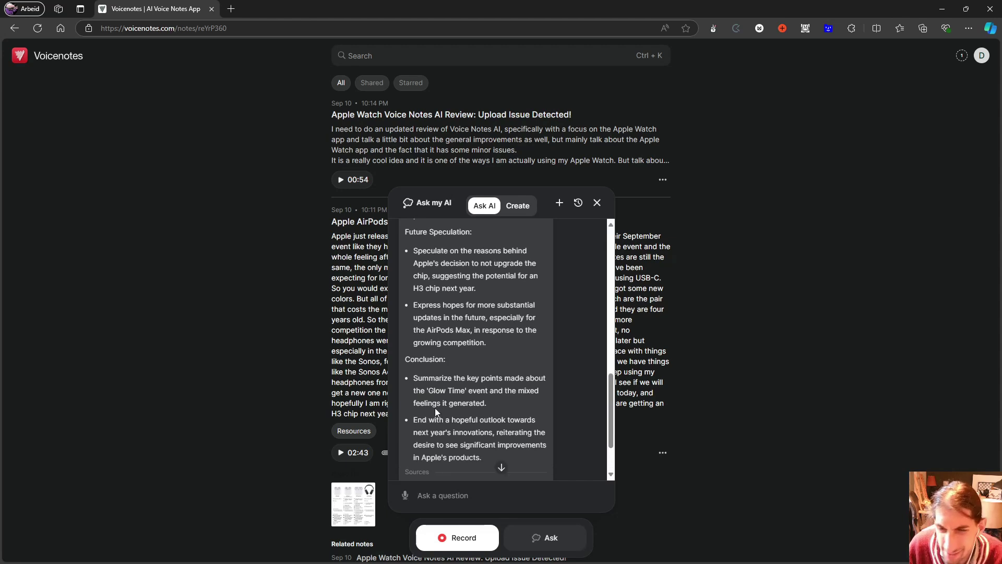
pyautogui.scroll(-1, 444, 427)
pyautogui.moveTo(451, 448)
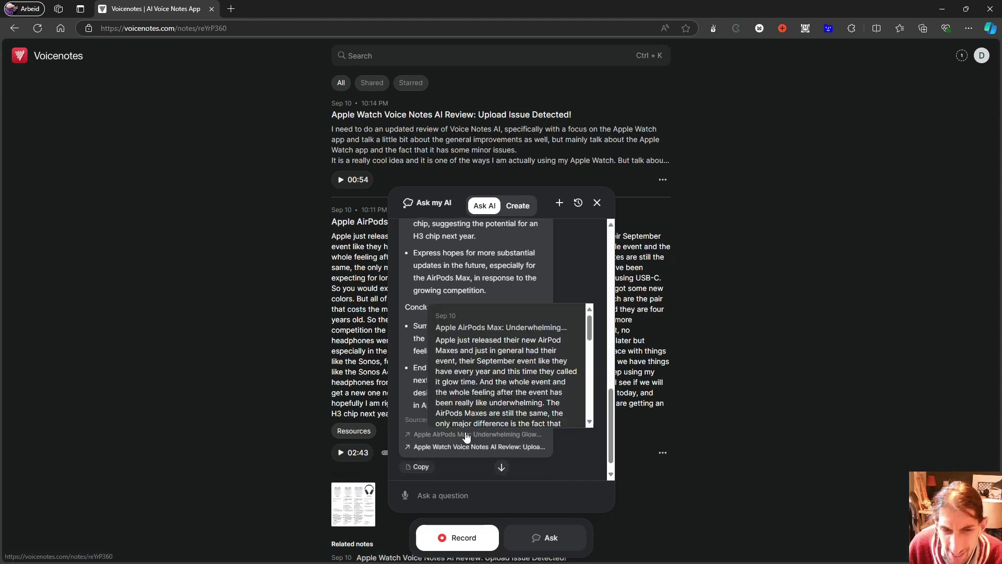
pyautogui.click(597, 204)
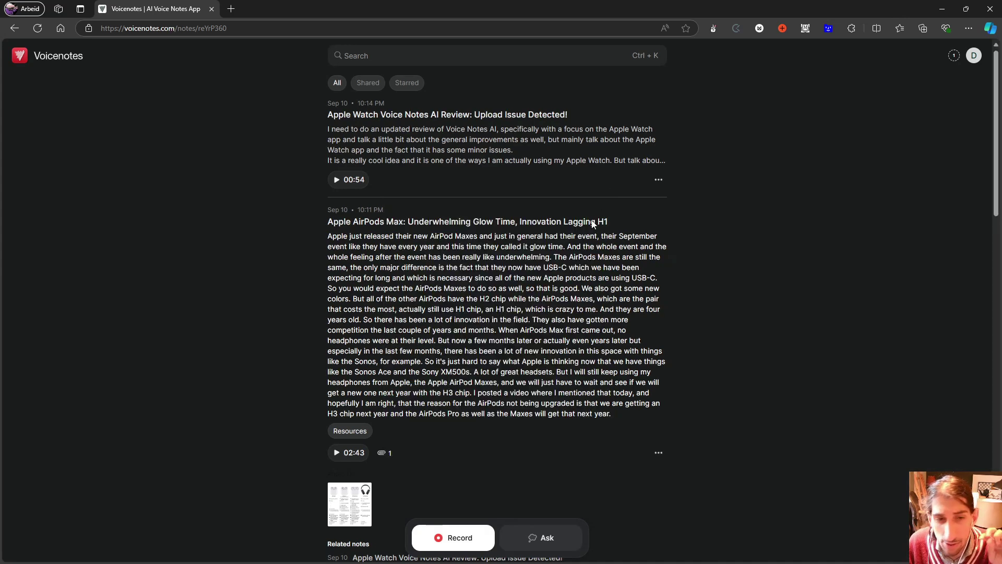
# - Record and save a 44-second voice note about adding hard-to-spell names for the AI
pyautogui.click(451, 543)
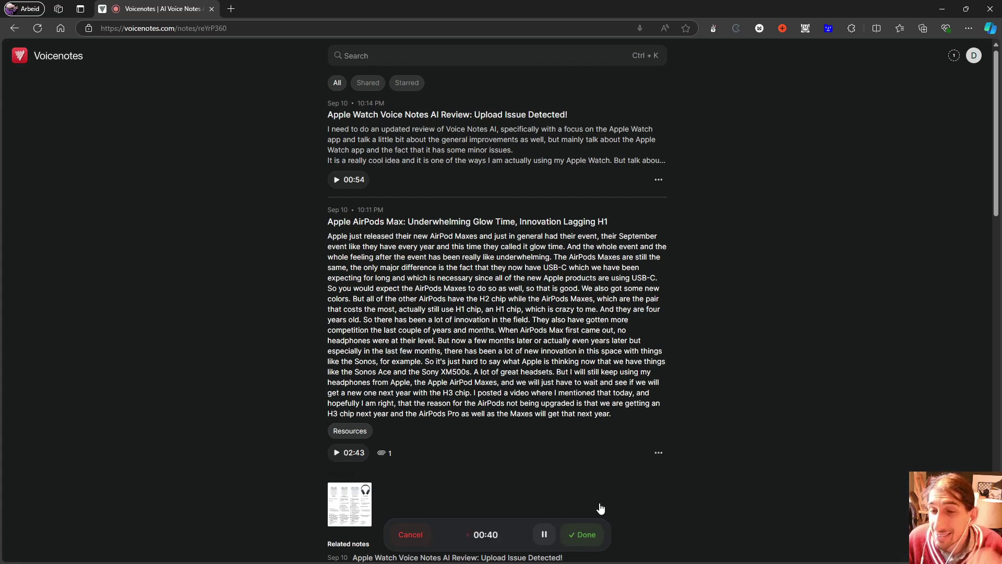
pyautogui.click(585, 534)
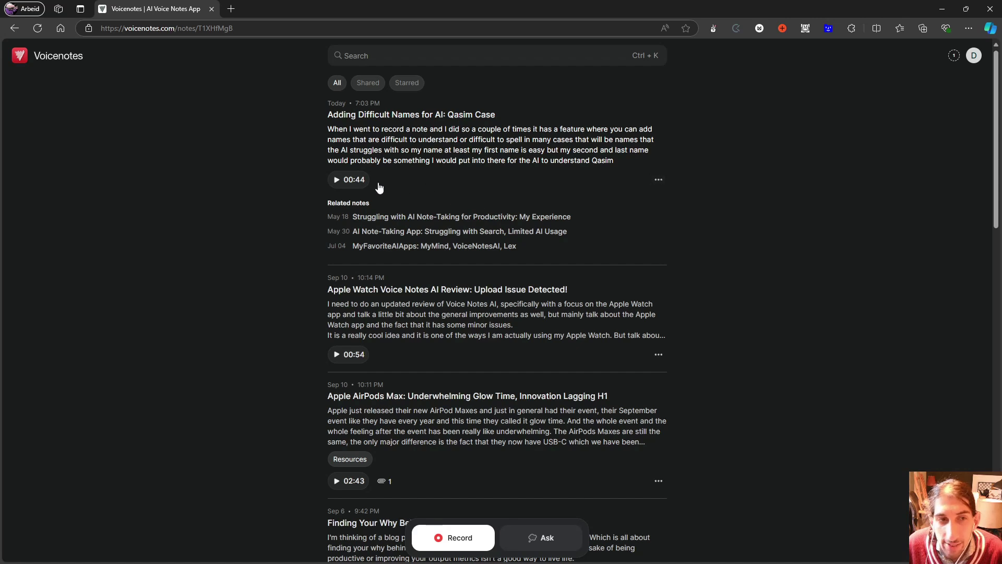
# - Record a 16-second subnote under the difficult-names note, then dismiss the Ask AI panel
pyautogui.click(569, 171)
pyautogui.click(570, 171)
pyautogui.click(658, 180)
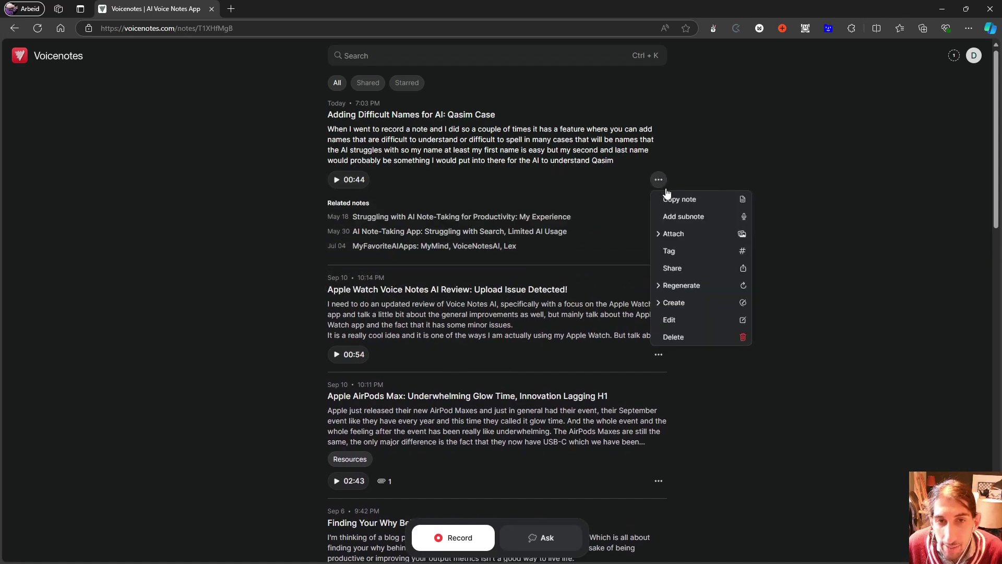
pyautogui.click(688, 222)
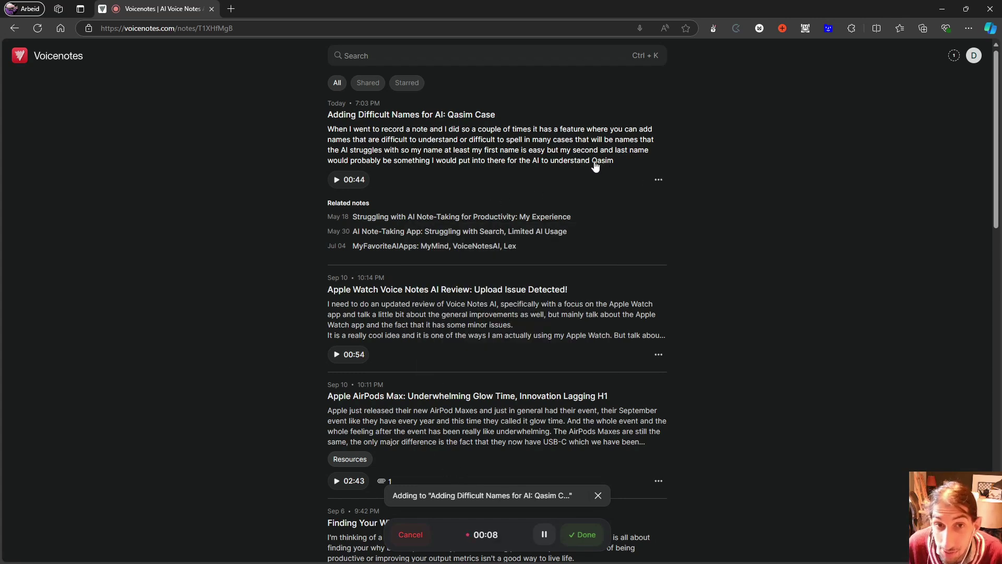
pyautogui.click(585, 536)
pyautogui.click(581, 535)
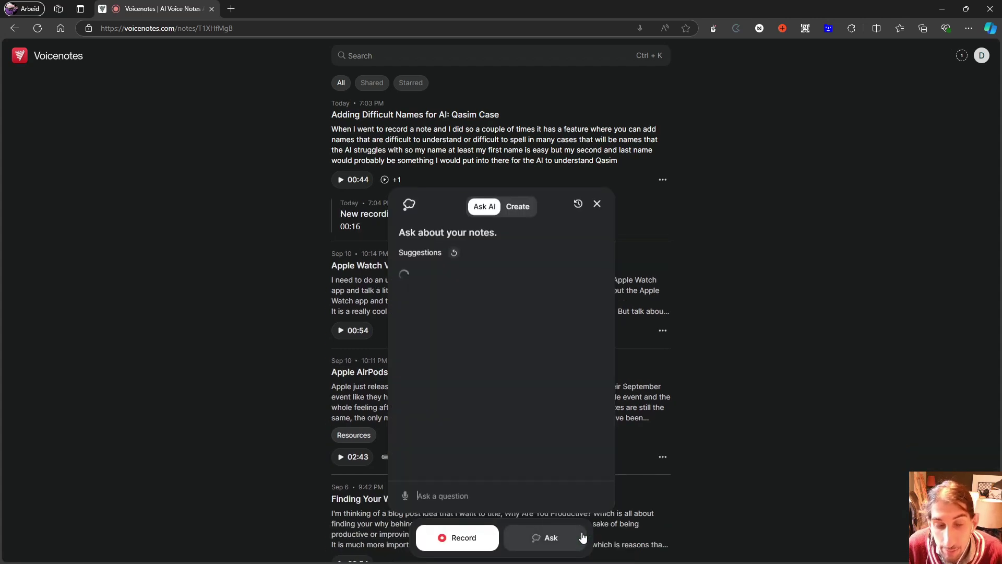
pyautogui.click(597, 208)
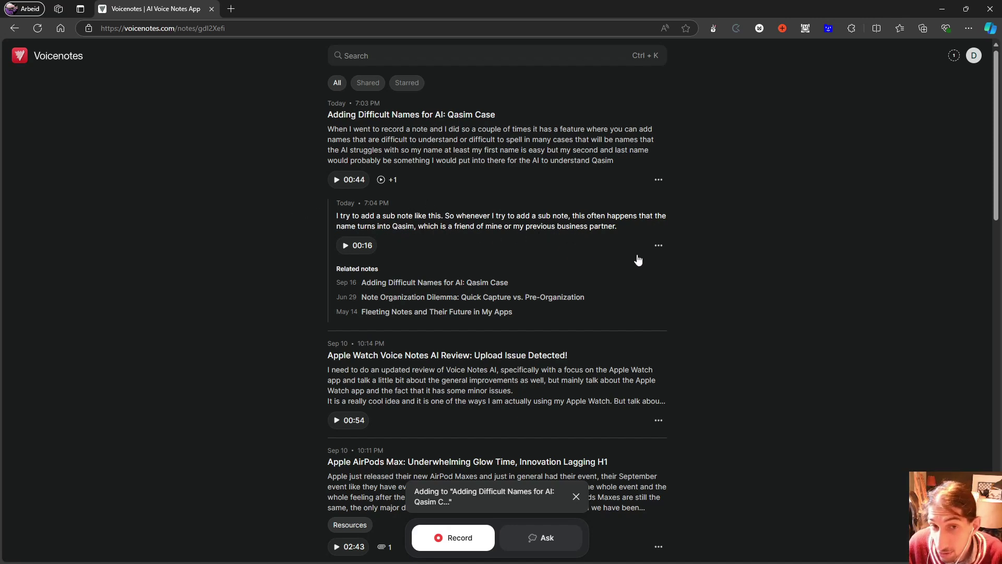
# - Delete the 00:16 subnote
pyautogui.click(658, 245)
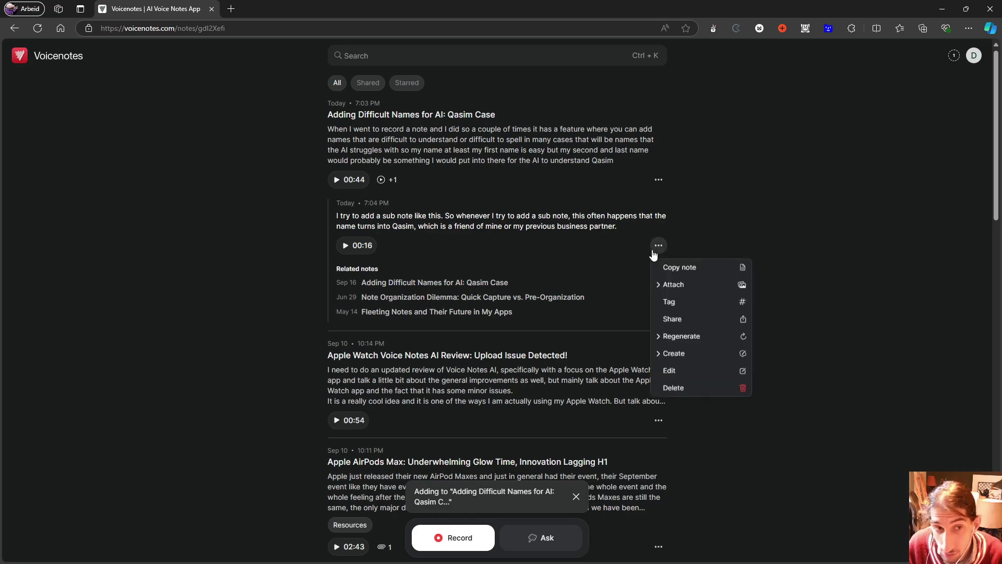
pyautogui.click(690, 386)
pyautogui.click(687, 292)
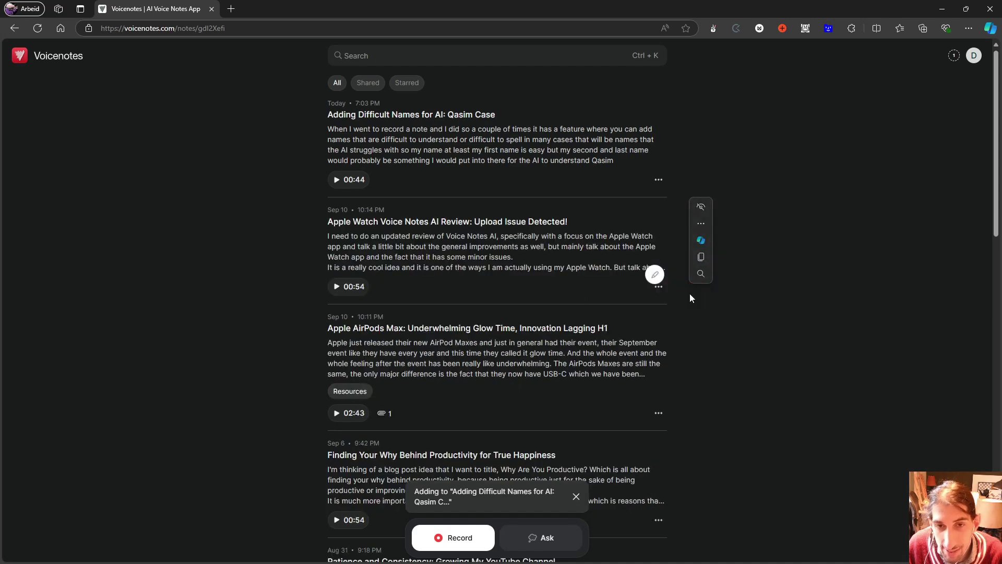
# - Delete the parent note 'Adding Difficult Names for AI: Qasim Case'
pyautogui.click(658, 180)
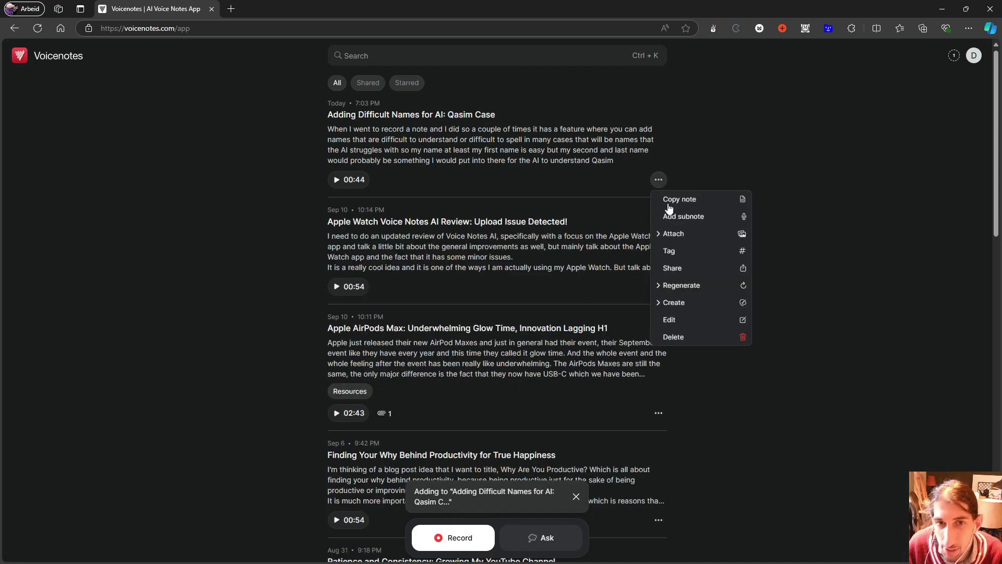
pyautogui.click(693, 342)
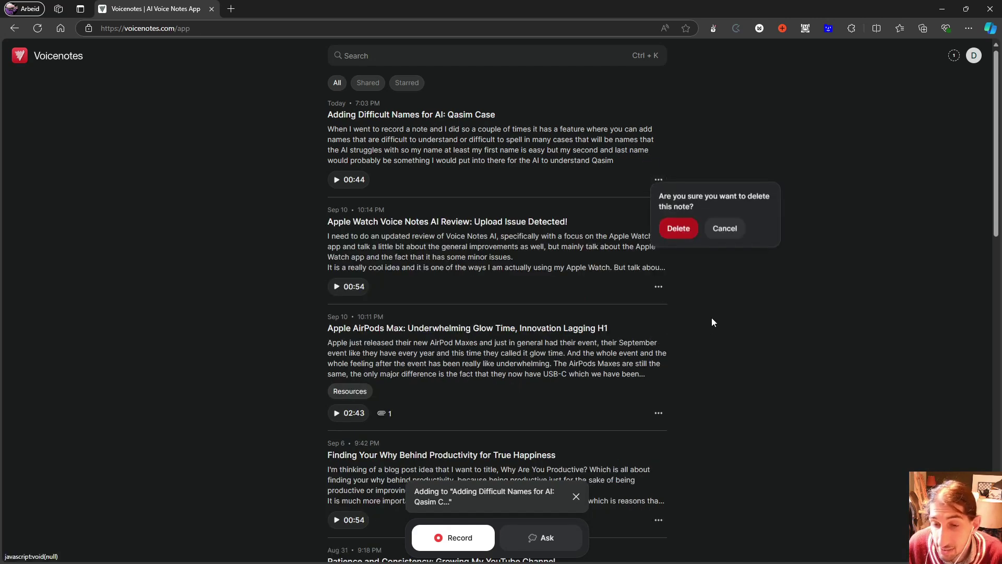
pyautogui.click(683, 230)
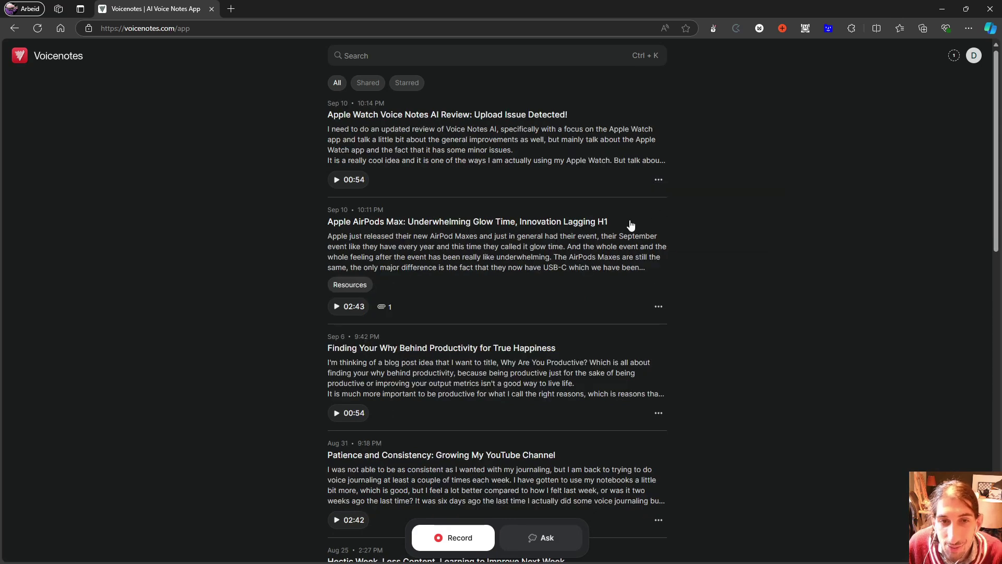
# - Expand the AirPods Max note and look through its options menu
pyautogui.click(573, 241)
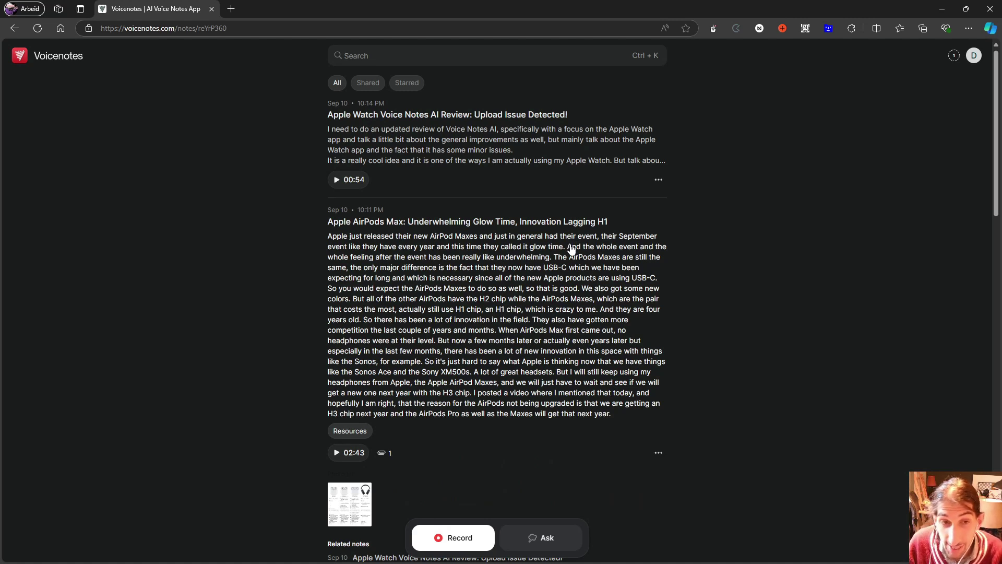
pyautogui.scroll(-1, 600, 259)
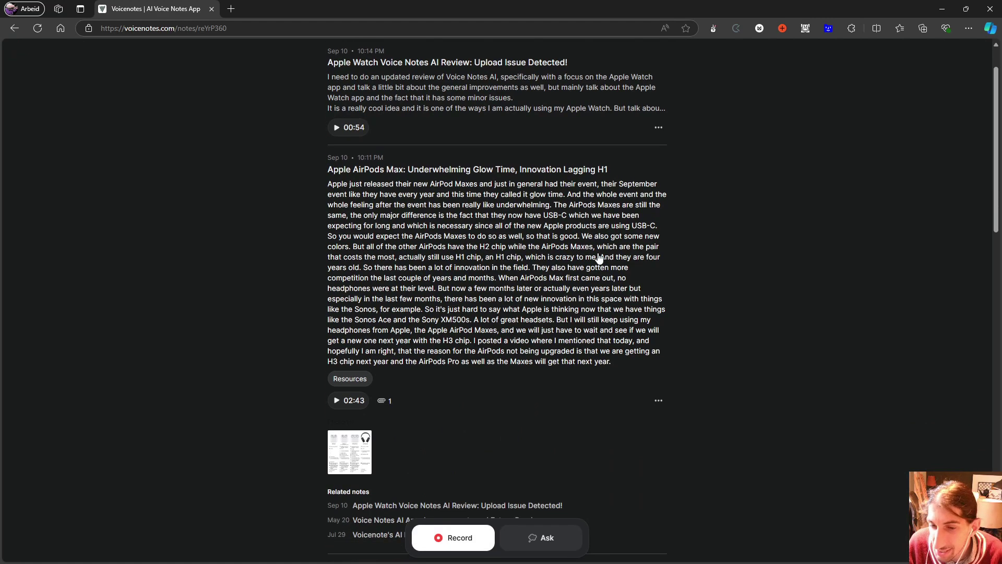
pyautogui.scroll(1, 600, 259)
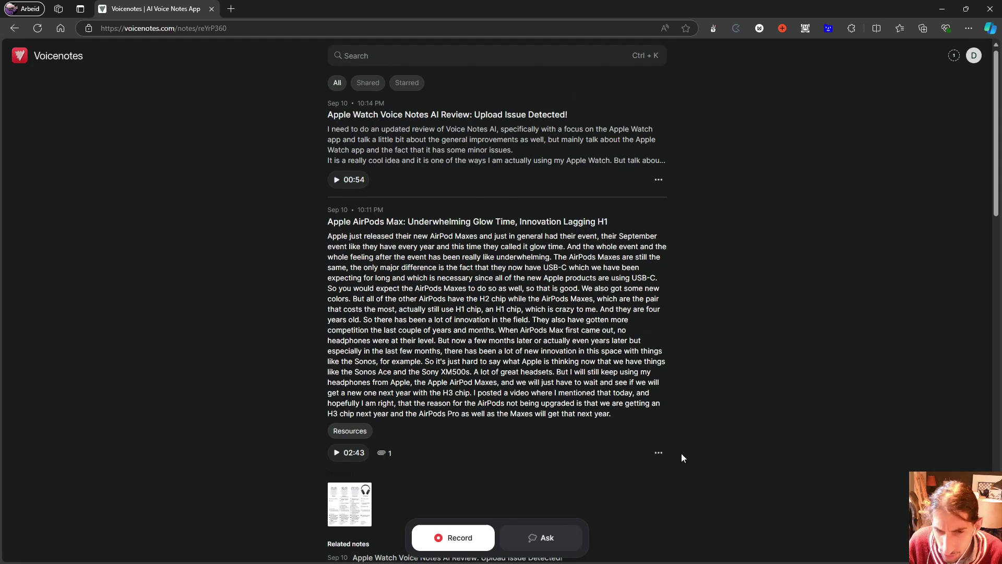
pyautogui.click(658, 452)
pyautogui.scroll(-1, 684, 435)
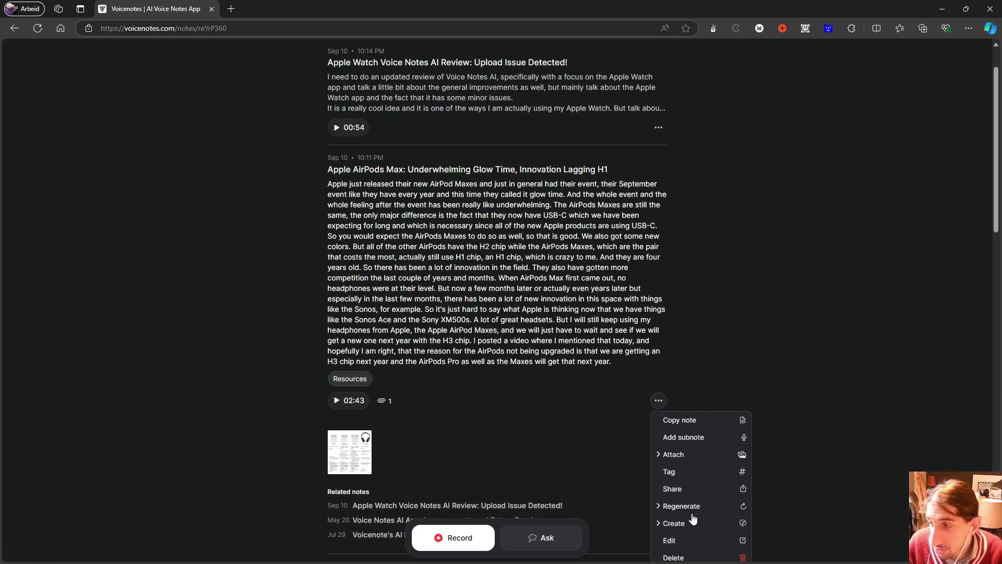
pyautogui.click(647, 510)
pyautogui.scroll(-1, 655, 396)
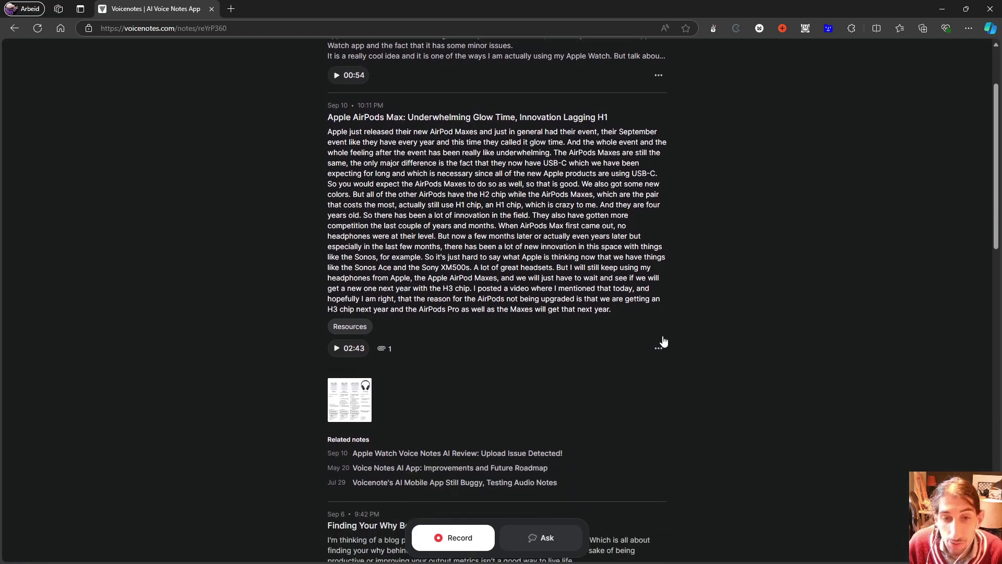
# - Browse the note's Regenerate and Create submenus, then reopen the AirPods Max note
pyautogui.click(660, 348)
pyautogui.click(664, 455)
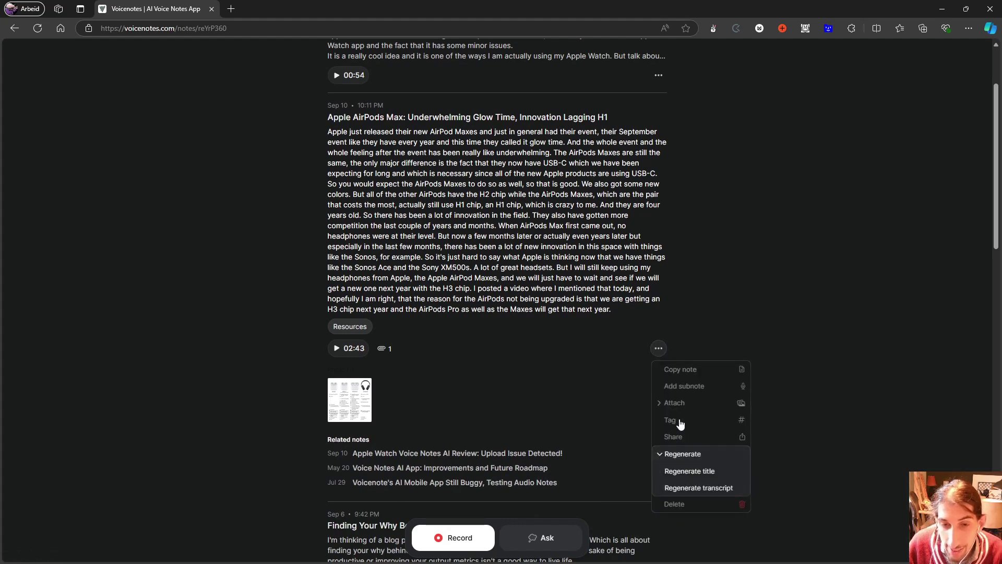
pyautogui.click(661, 453)
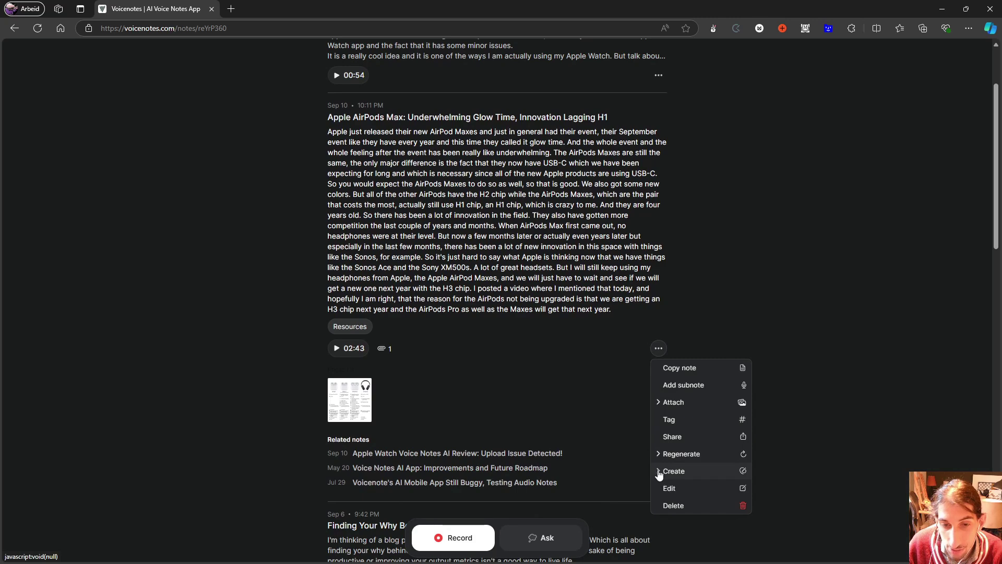
pyautogui.click(659, 472)
pyautogui.scroll(-1, 688, 488)
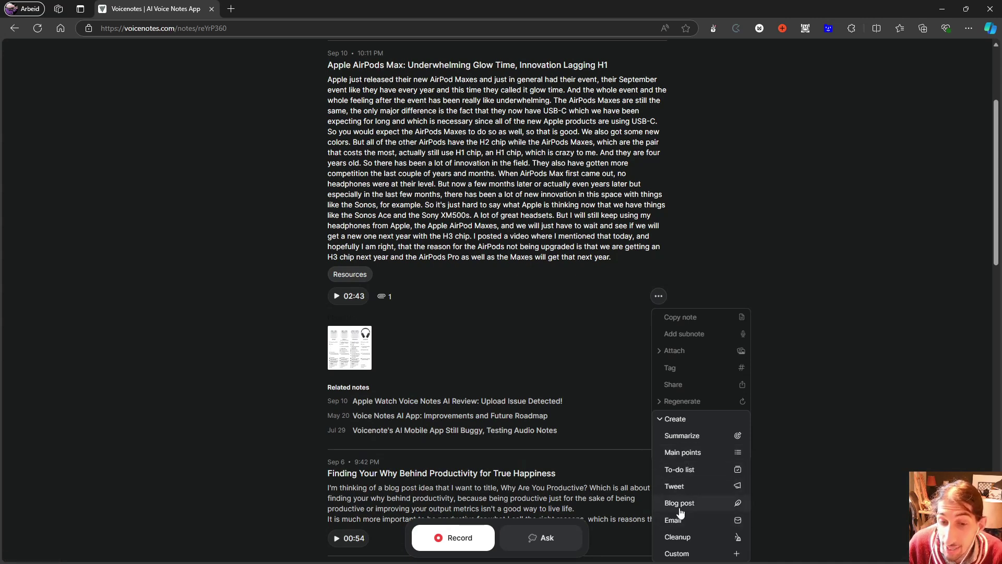
pyautogui.click(557, 349)
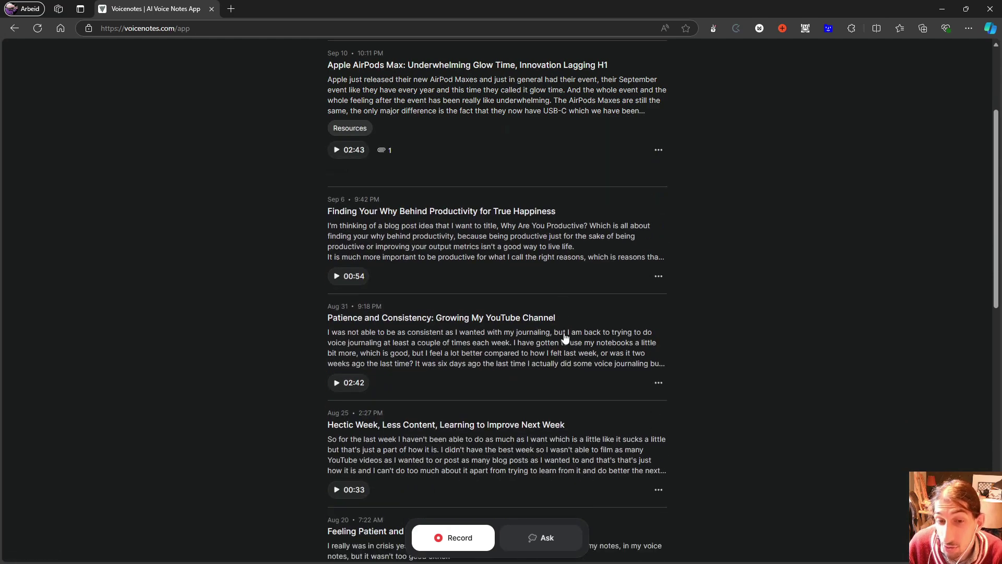
pyautogui.scroll(3, 555, 292)
pyautogui.click(552, 252)
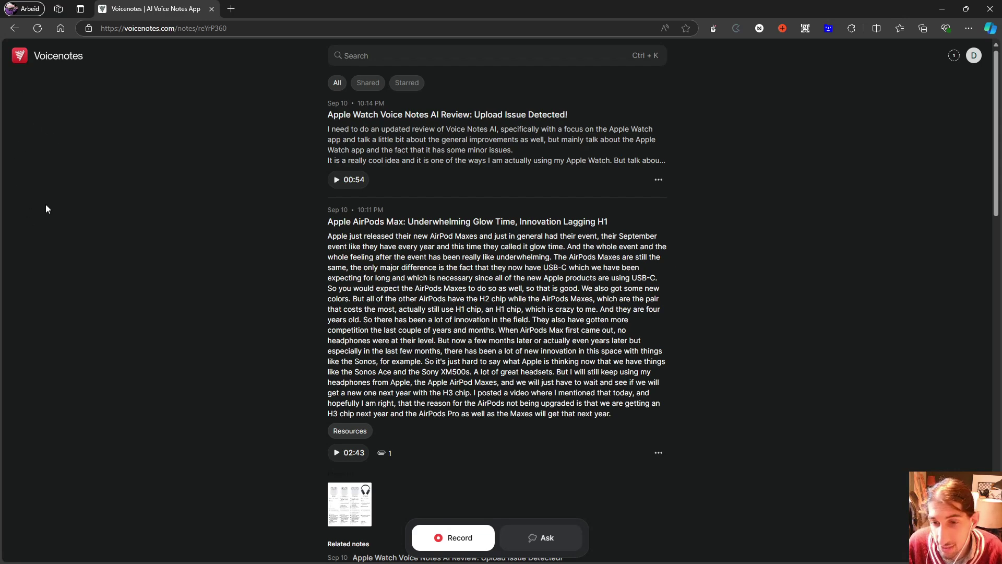
# - Filter the notes list to the Resources tag, then clear that filter
pyautogui.click(371, 61)
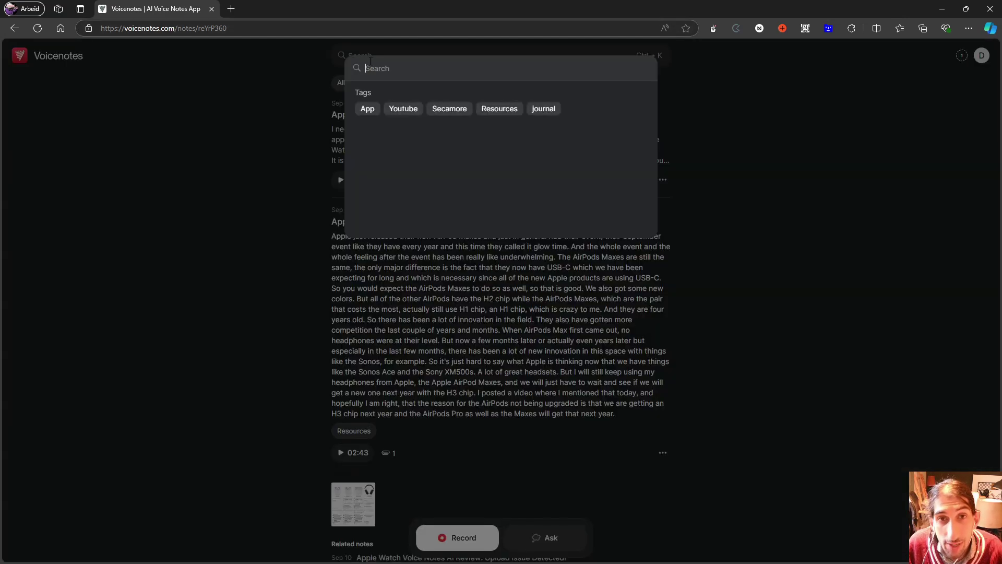
pyautogui.click(486, 109)
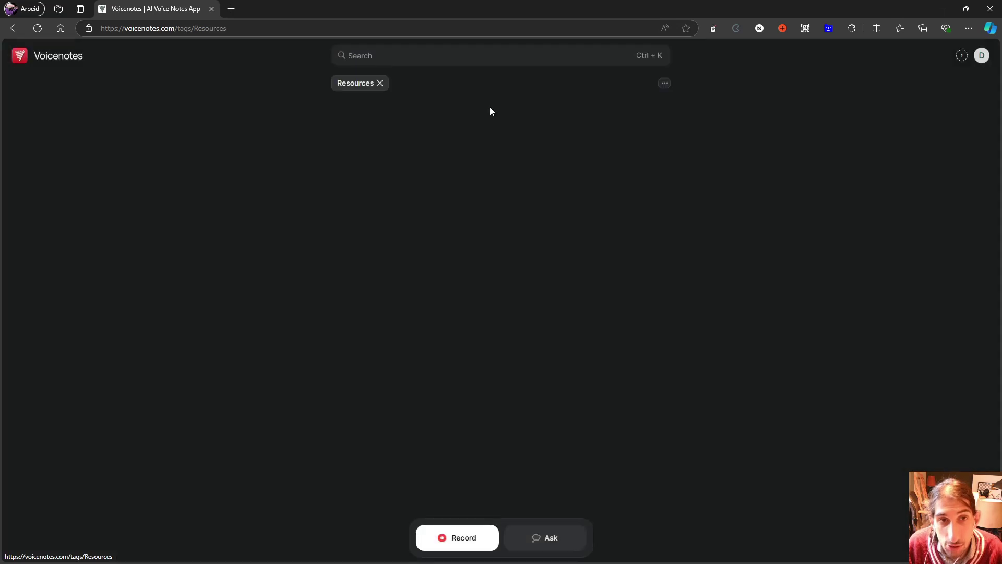
pyautogui.click(376, 84)
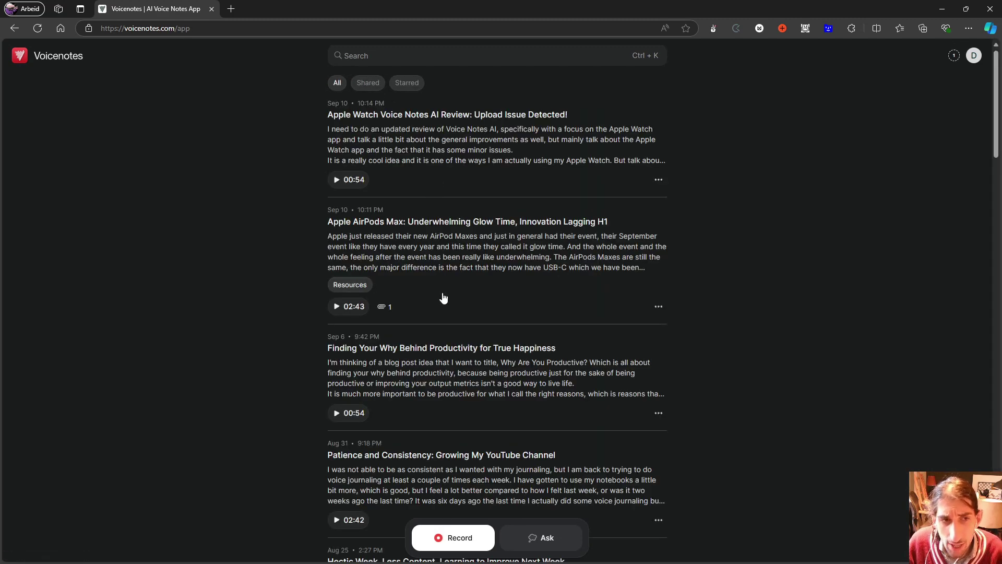
# - Expand the AirPods Max note and view its attached comparison chart full size
pyautogui.click(449, 254)
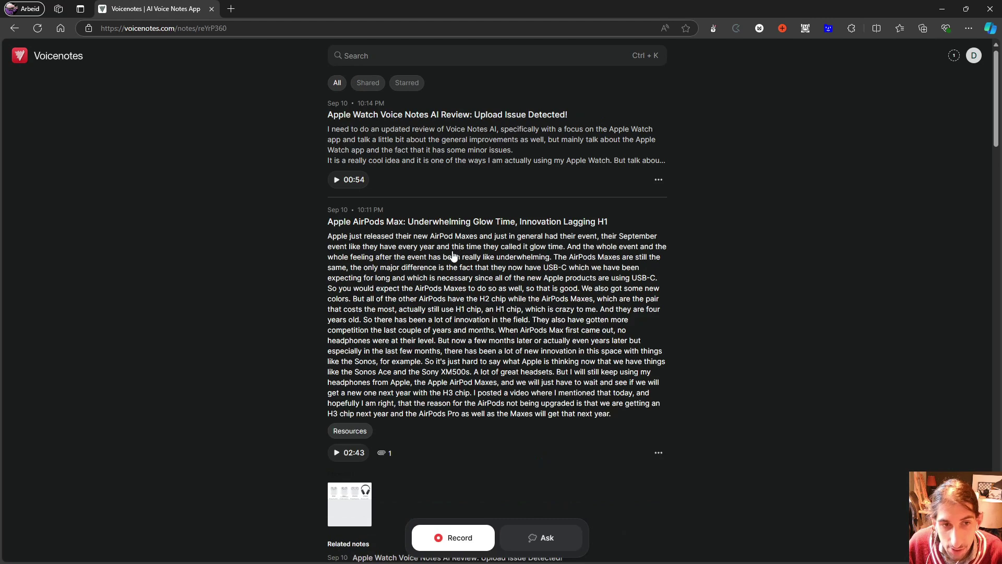
pyautogui.click(351, 507)
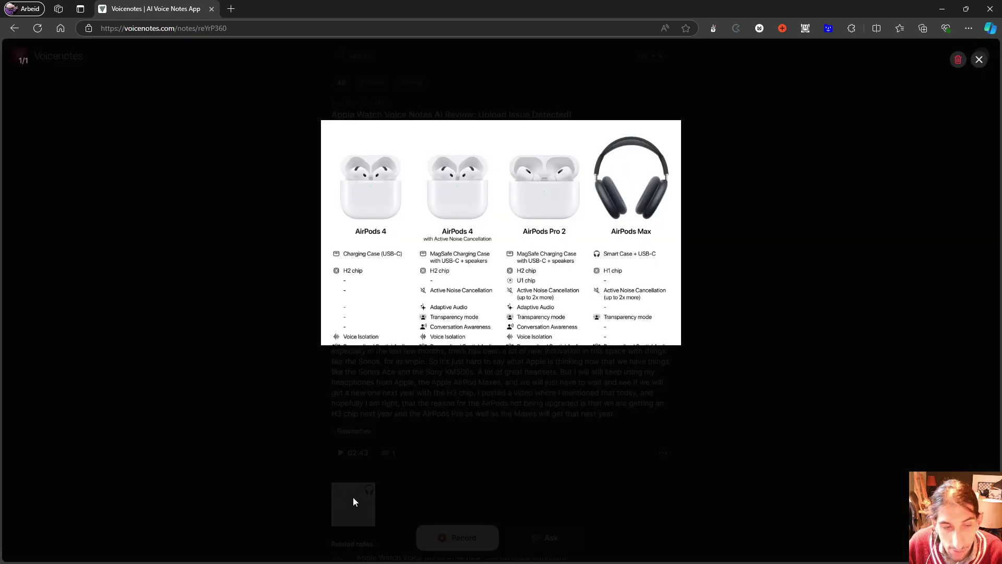
pyautogui.click(810, 312)
# - Check the note's Attach options, then view the comparison chart full size again
pyautogui.click(658, 452)
pyautogui.scroll(-1, 689, 480)
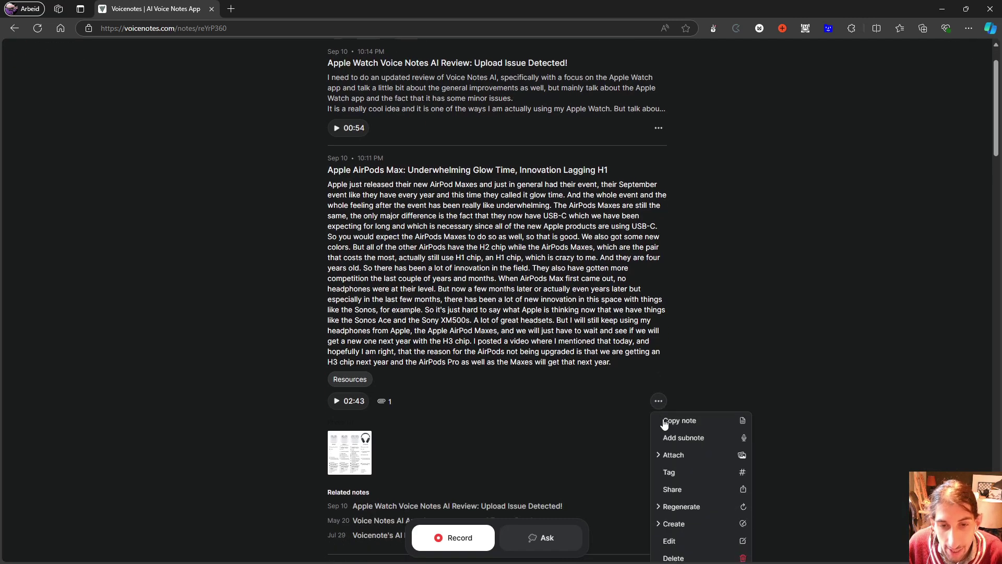
pyautogui.click(696, 460)
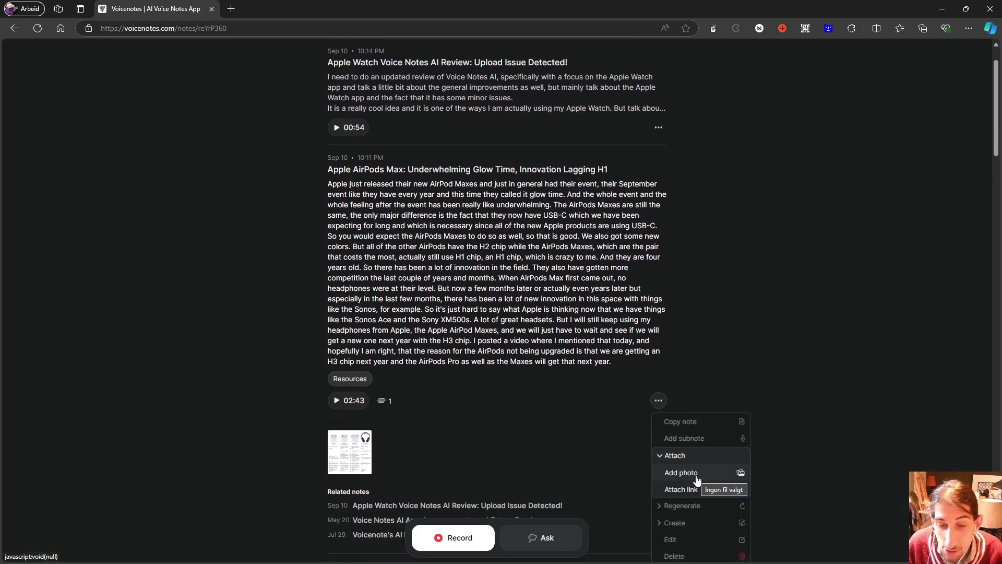
pyautogui.click(529, 411)
pyautogui.scroll(-1, 526, 397)
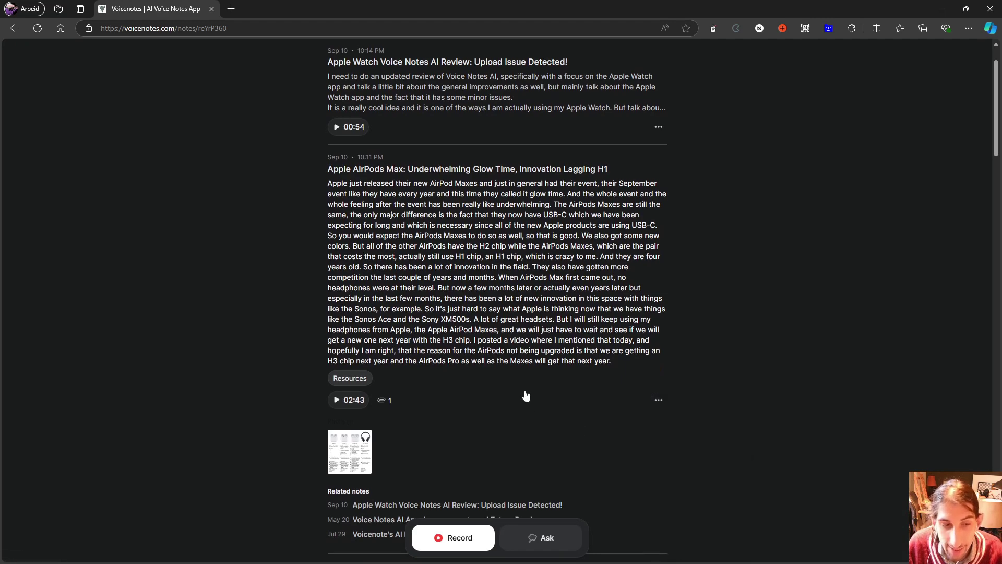
pyautogui.scroll(1, 401, 389)
pyautogui.click(350, 454)
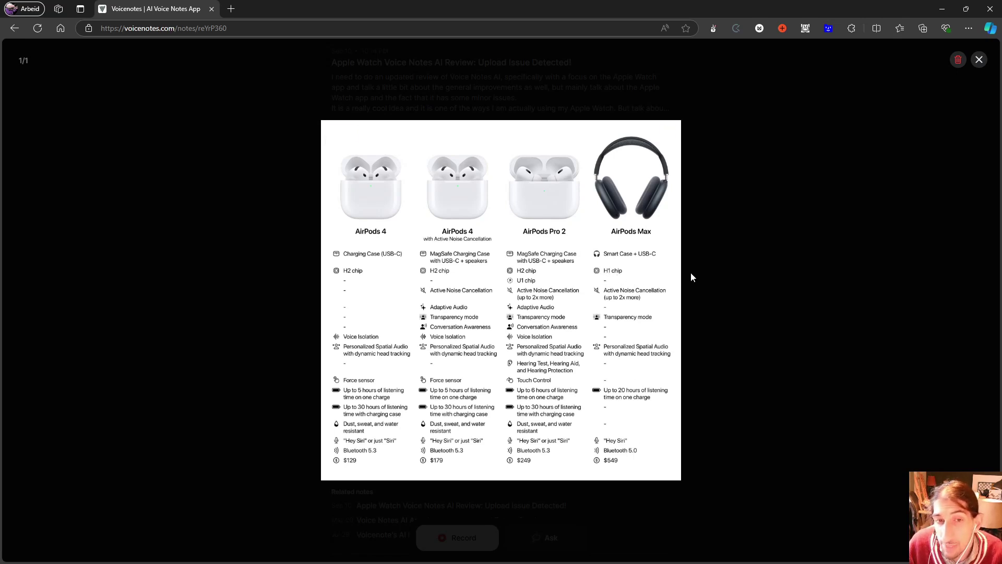
pyautogui.click(743, 275)
# - Search 'Hey siri', open the matching AirPods Max note and its image, then go back
pyautogui.scroll(1, 397, 79)
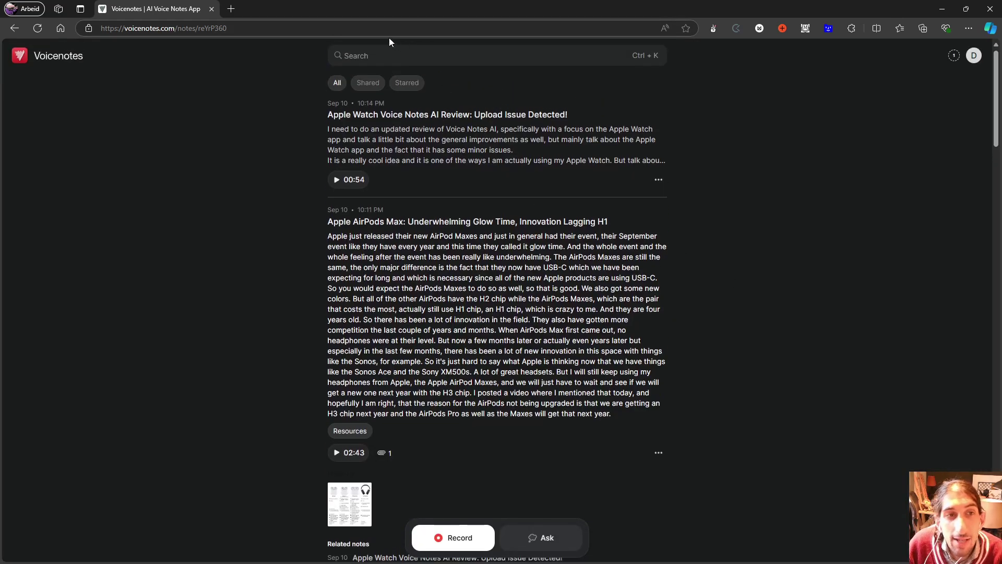
pyautogui.click(397, 56)
pyautogui.write('H1')
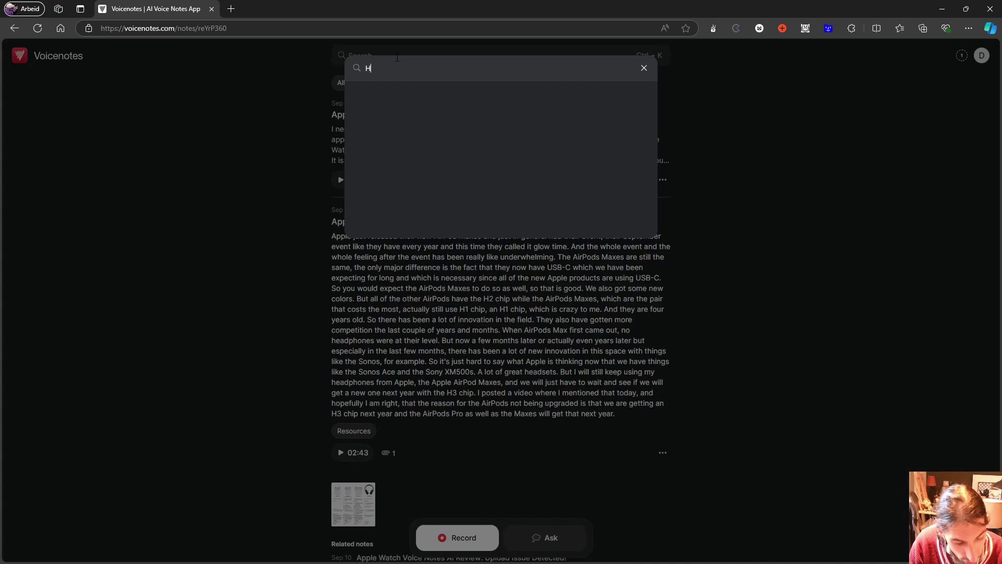
pyautogui.press('BackSpace')
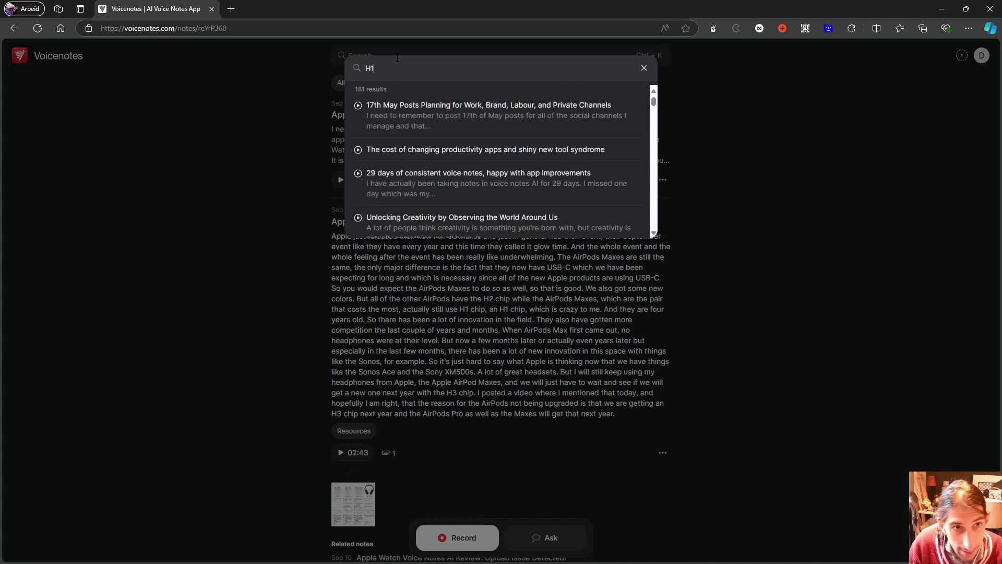
pyautogui.write('1')
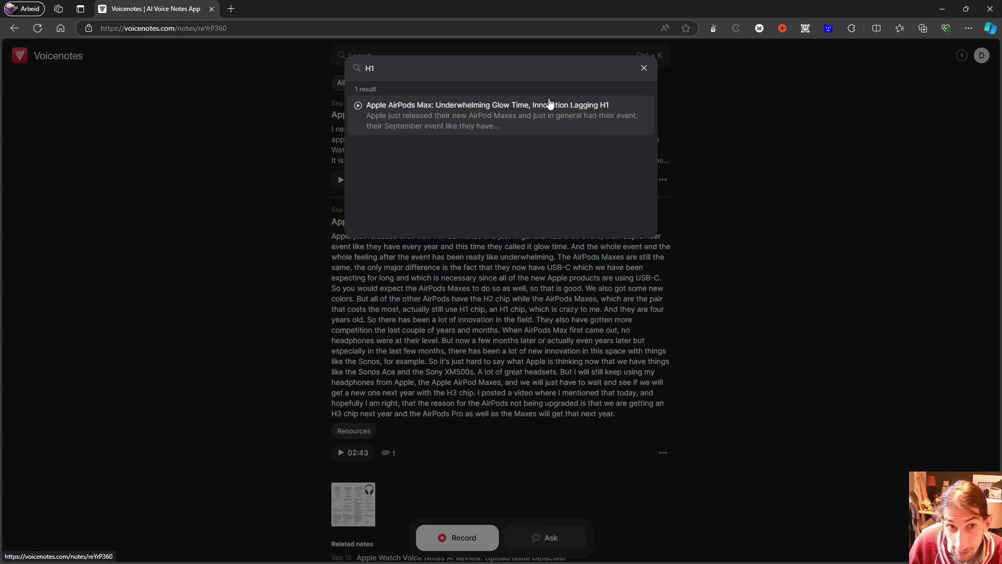
pyautogui.press('BackSpace')
pyautogui.press('BackSpace')
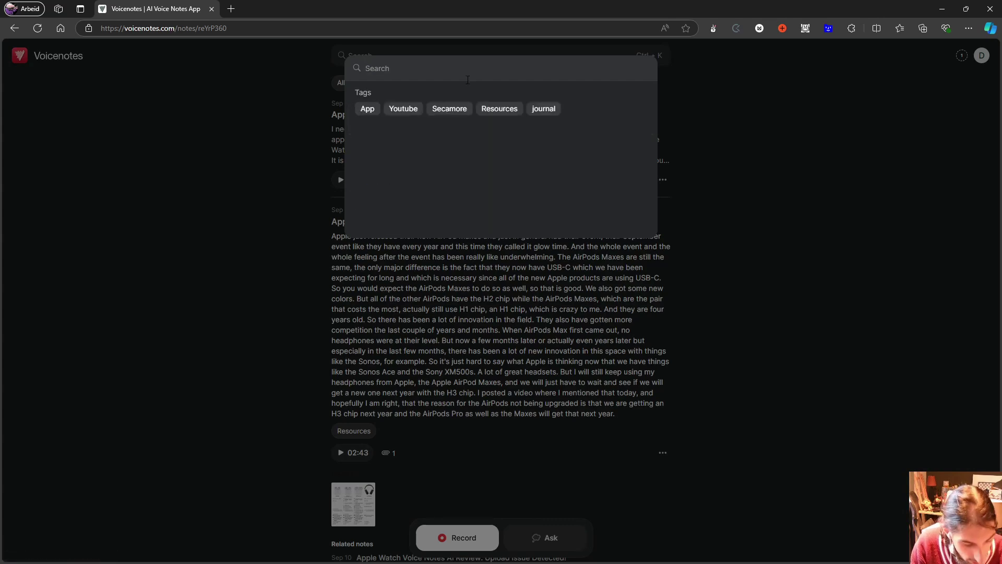
pyautogui.write('Hey siri')
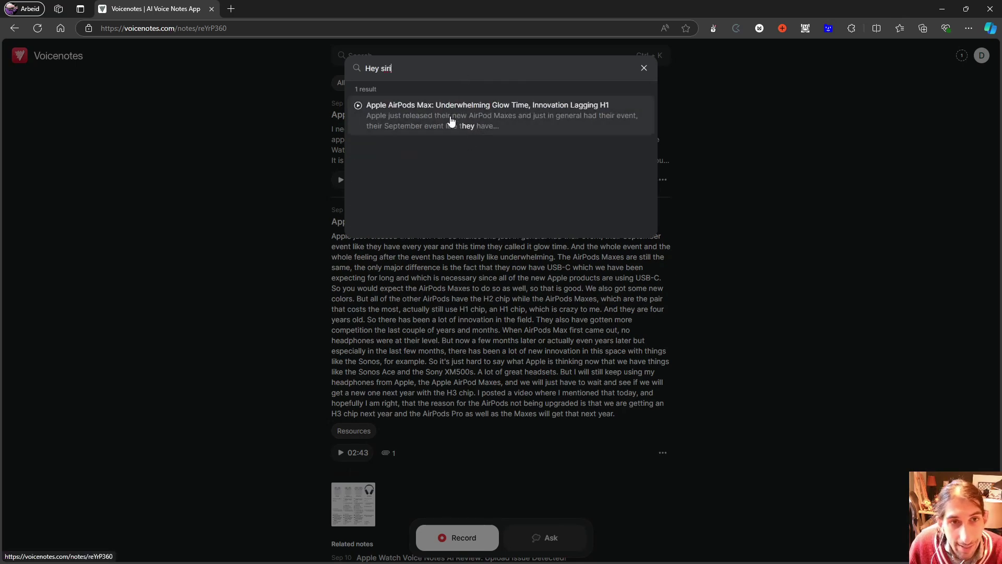
pyautogui.click(477, 128)
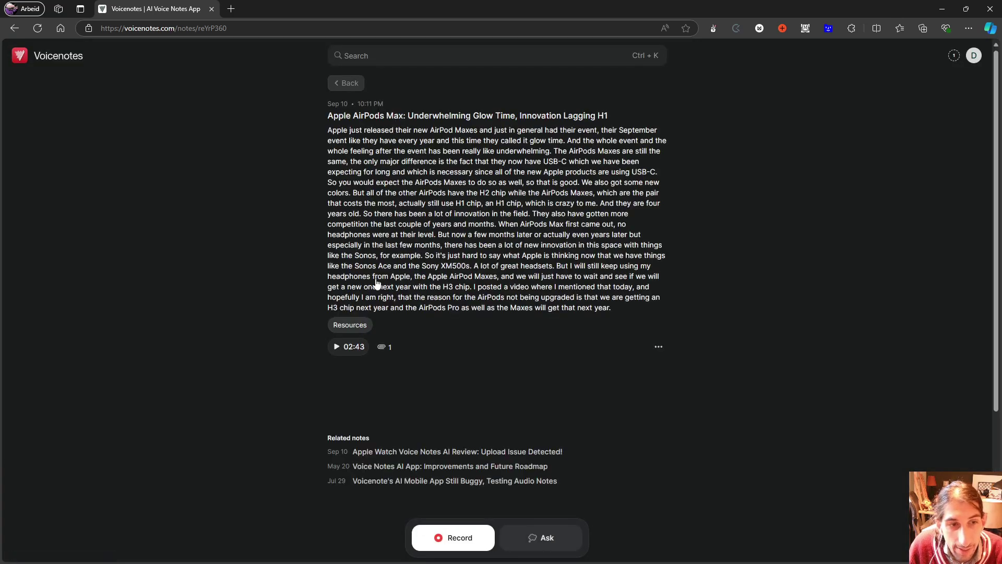
pyautogui.click(368, 395)
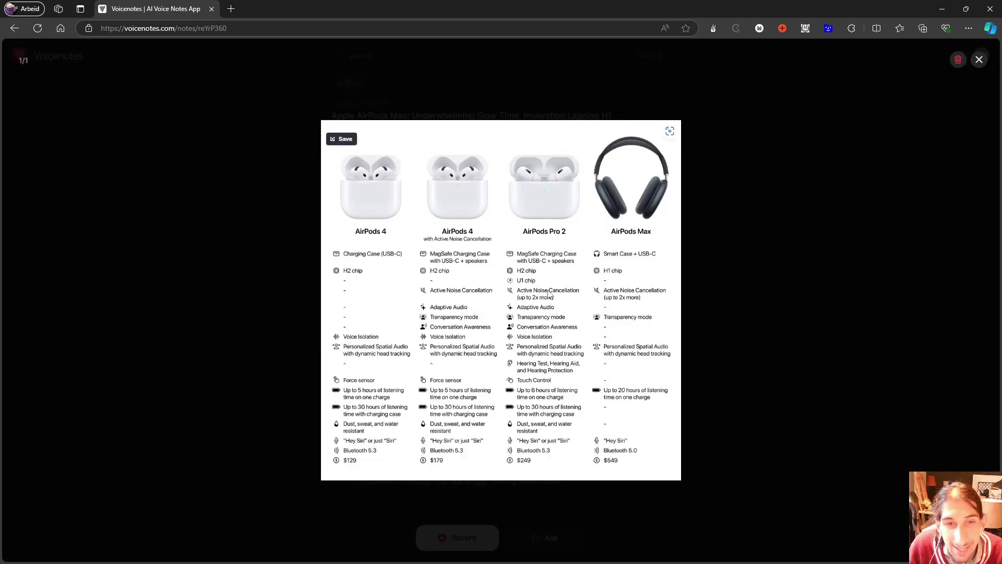
pyautogui.click(772, 328)
pyautogui.click(351, 81)
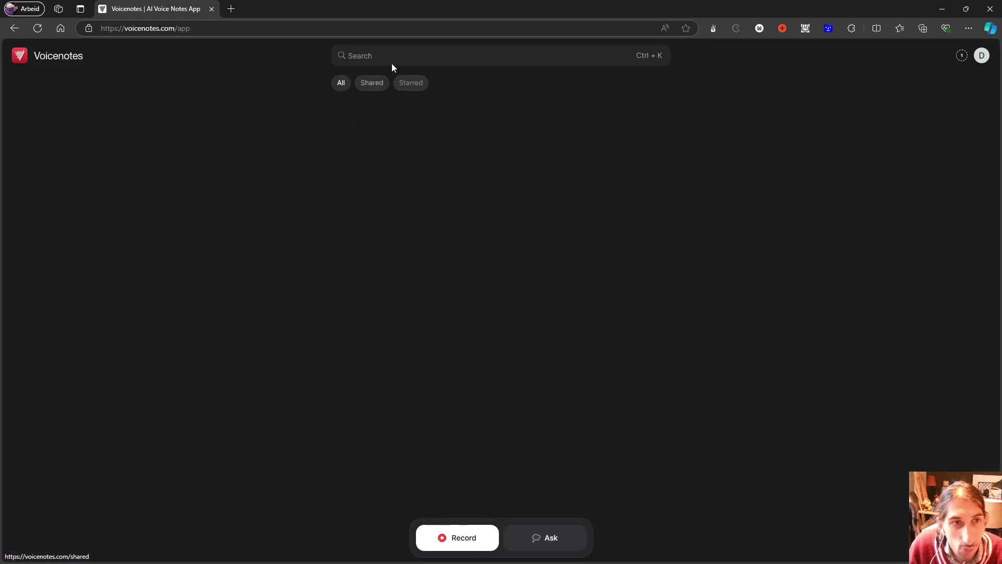
# - Search 'Magsafe', view the matched image, and return to the notes list
pyautogui.click(392, 63)
pyautogui.write('Mags')
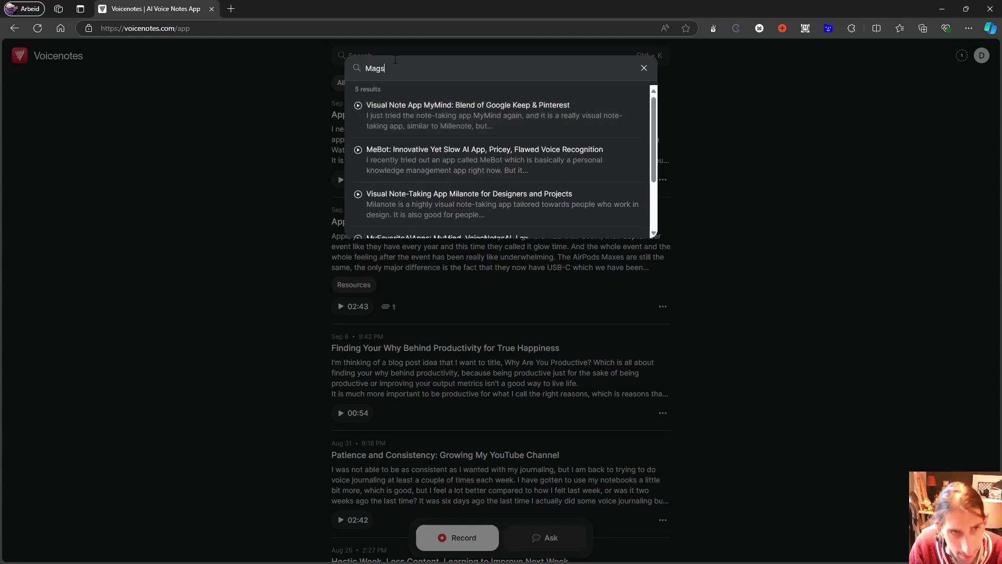
pyautogui.write('afe')
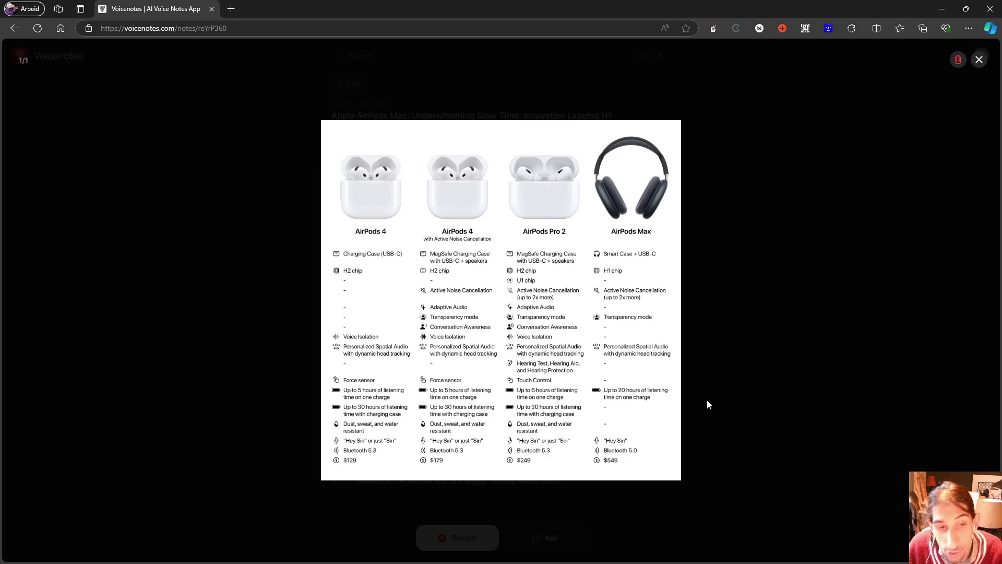
pyautogui.click(730, 398)
pyautogui.hotkey('ctrl', 'k')
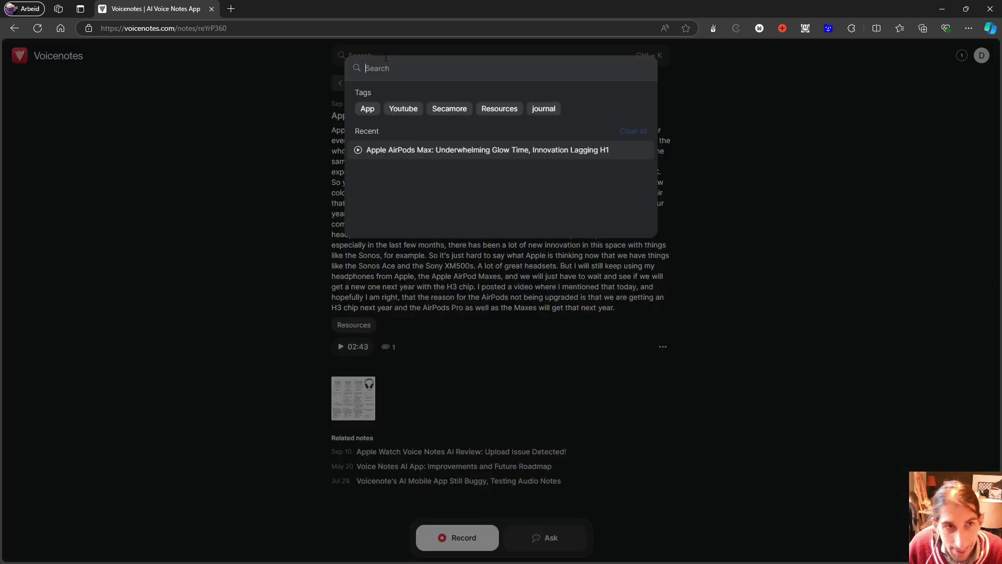
pyautogui.press('Escape')
pyautogui.click(340, 82)
# - Search 'sensor', open the AirPods Max result and its image, then return to all notes
pyautogui.click(380, 55)
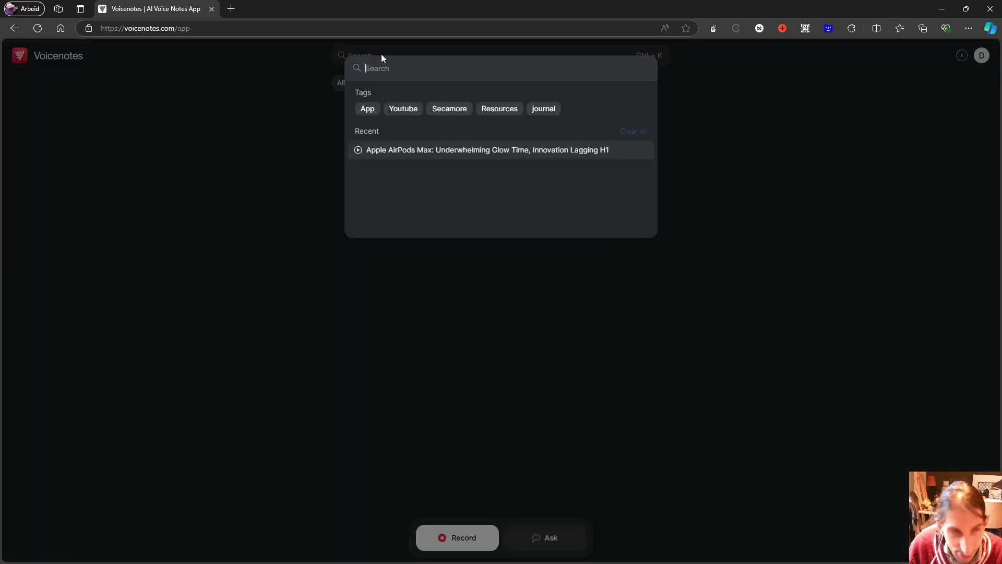
pyautogui.write('Prove')
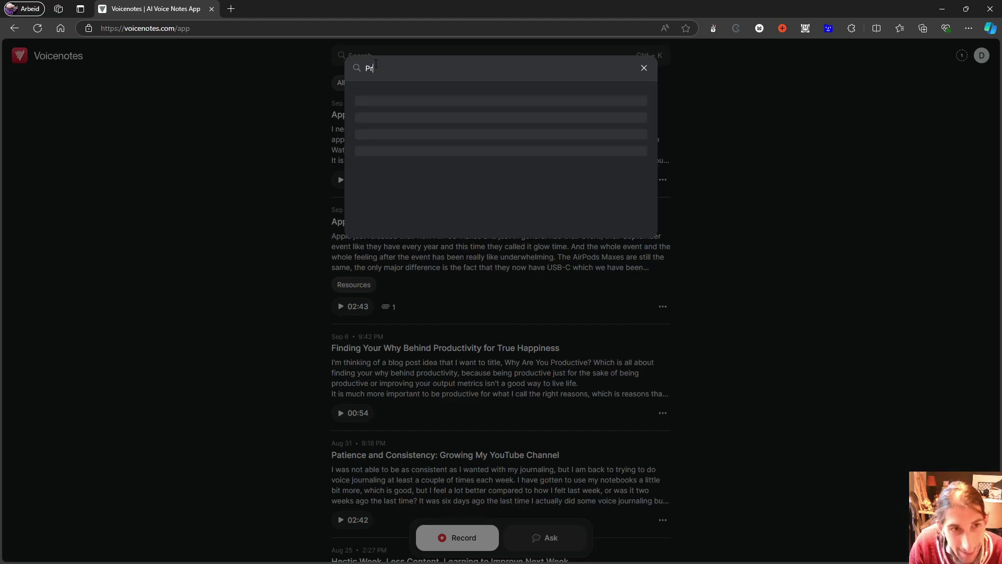
pyautogui.press('BackSpace')
pyautogui.press('BackSpace')
pyautogui.press('BackSpace')
pyautogui.press('BackSpace')
pyautogui.press('BackSpace')
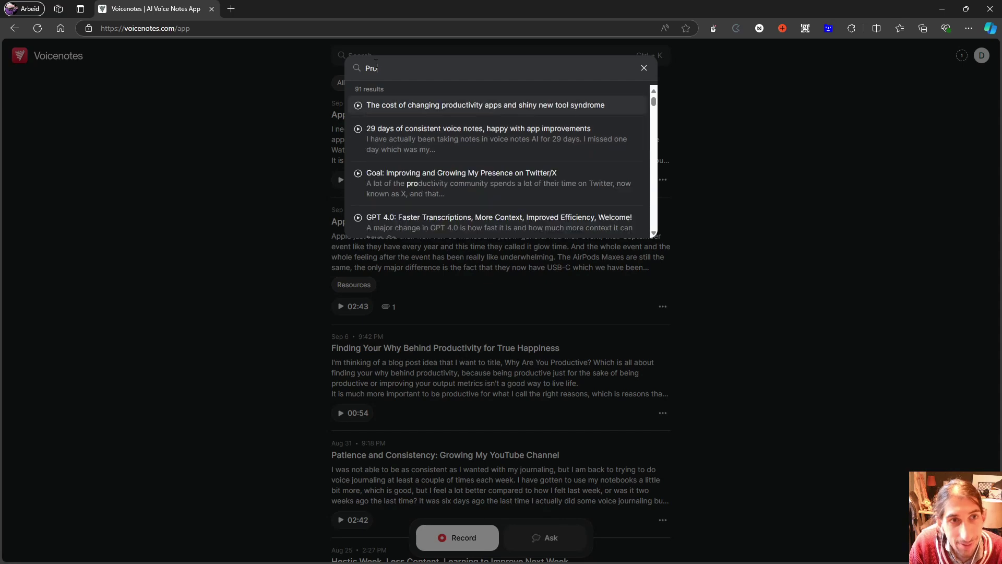
pyautogui.write('sensor')
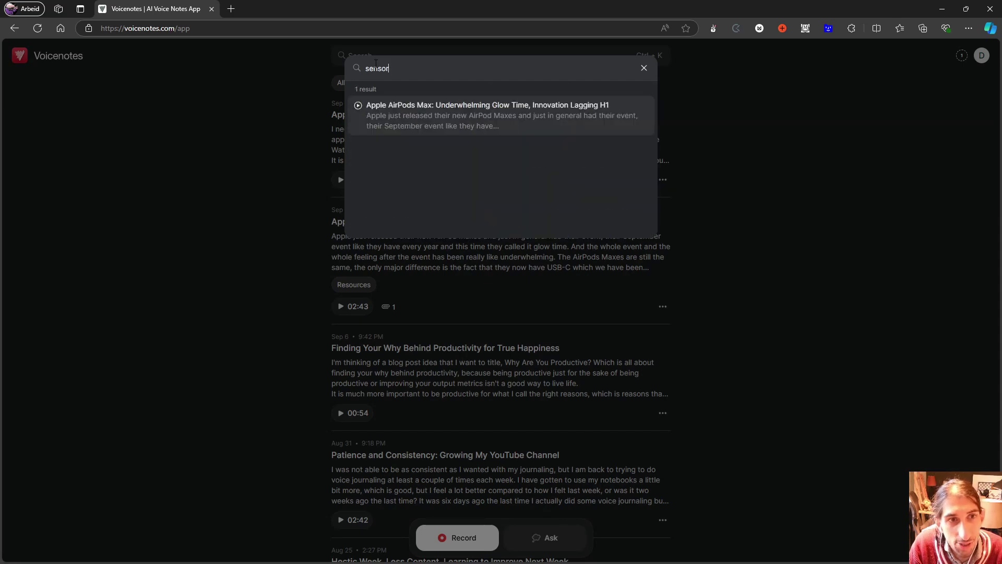
pyautogui.press('Return')
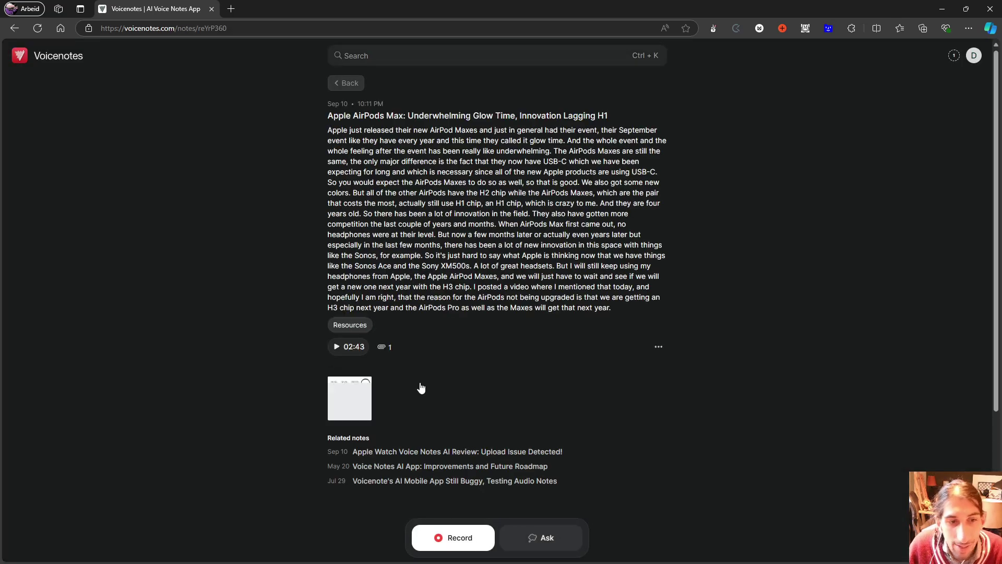
pyautogui.click(359, 406)
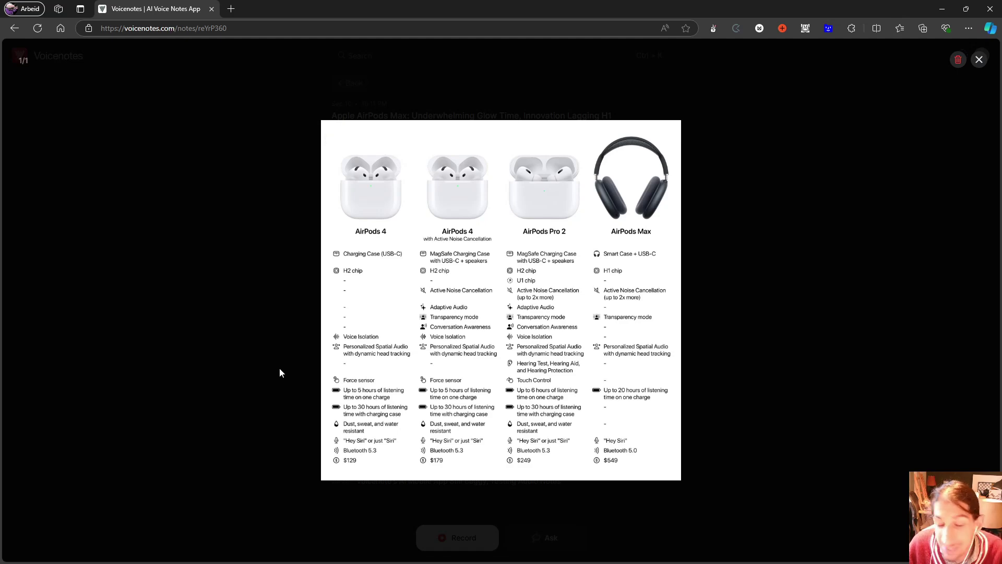
pyautogui.click(732, 289)
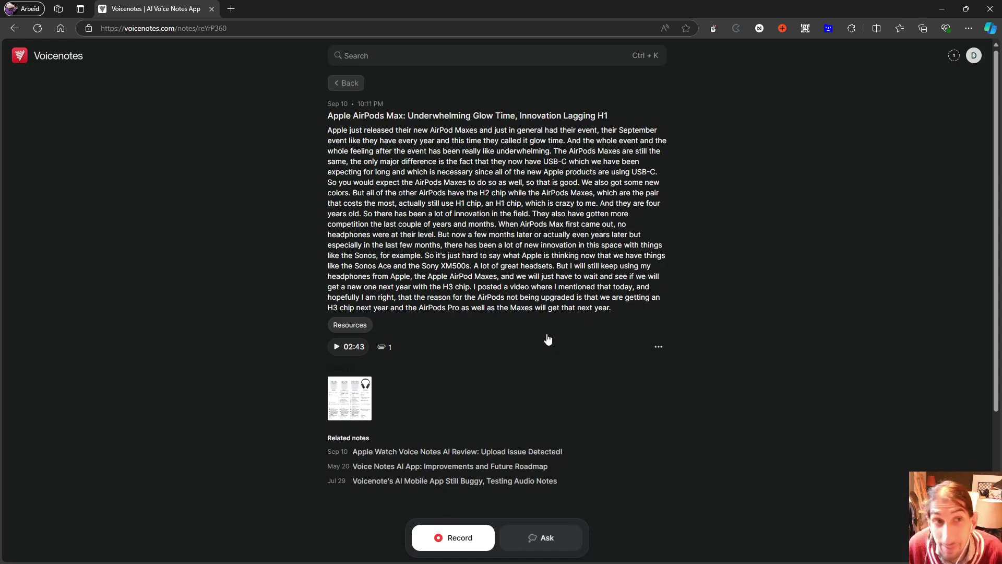
pyautogui.click(346, 83)
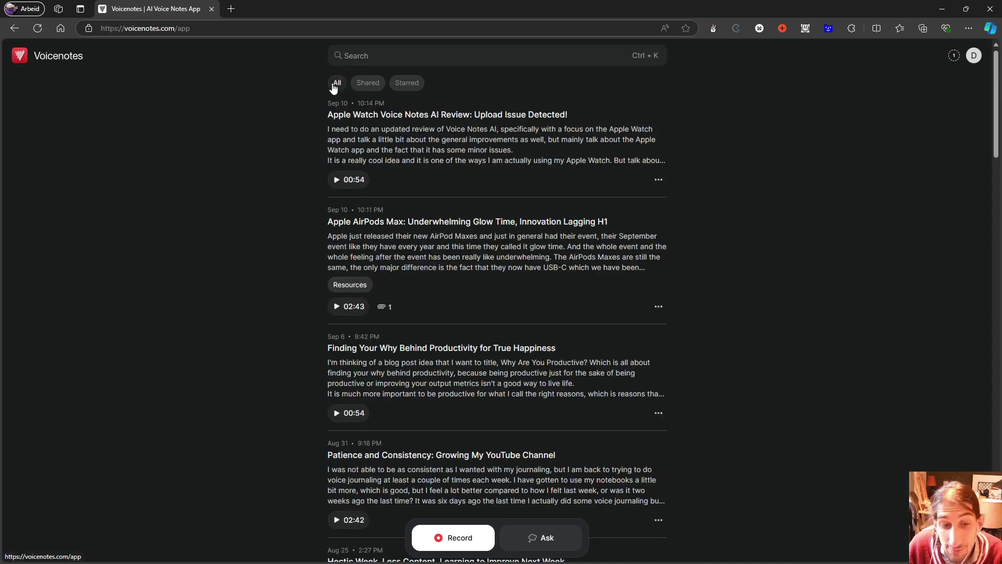
# - Open the AirPods Max note and show its actions menu
pyautogui.click(459, 268)
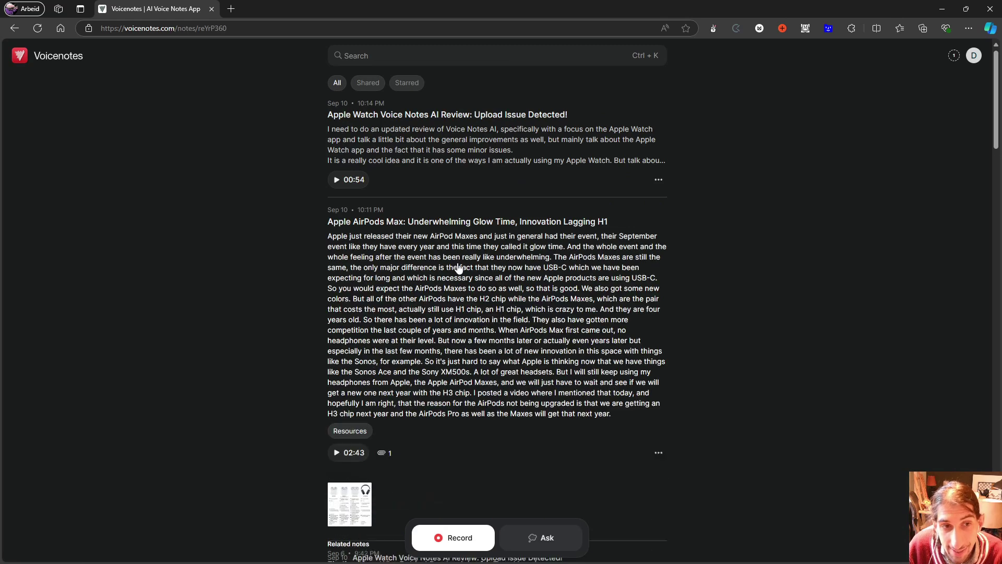
pyautogui.scroll(-1, 548, 334)
pyautogui.click(657, 401)
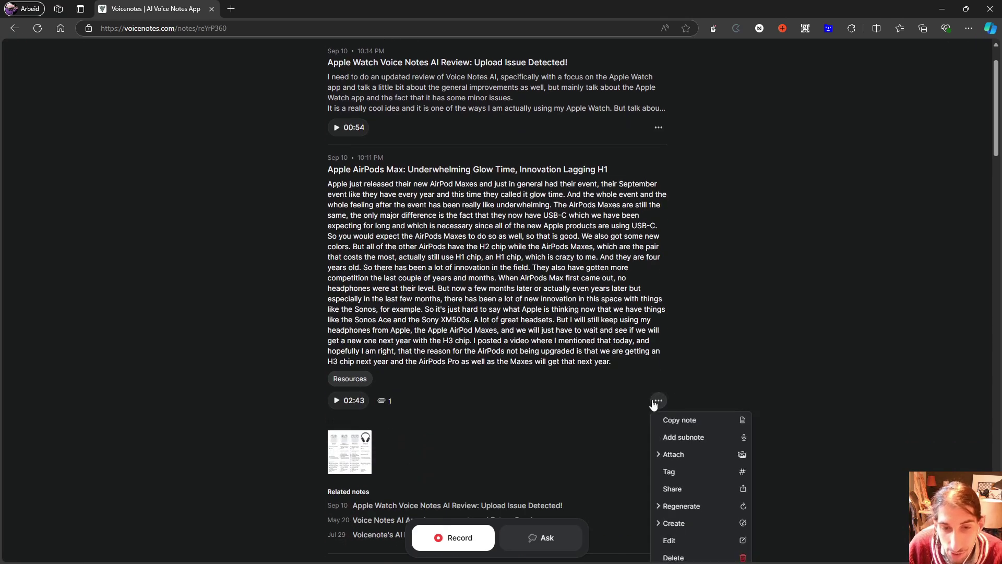
pyautogui.scroll(-1, 594, 398)
pyautogui.scroll(1, 544, 334)
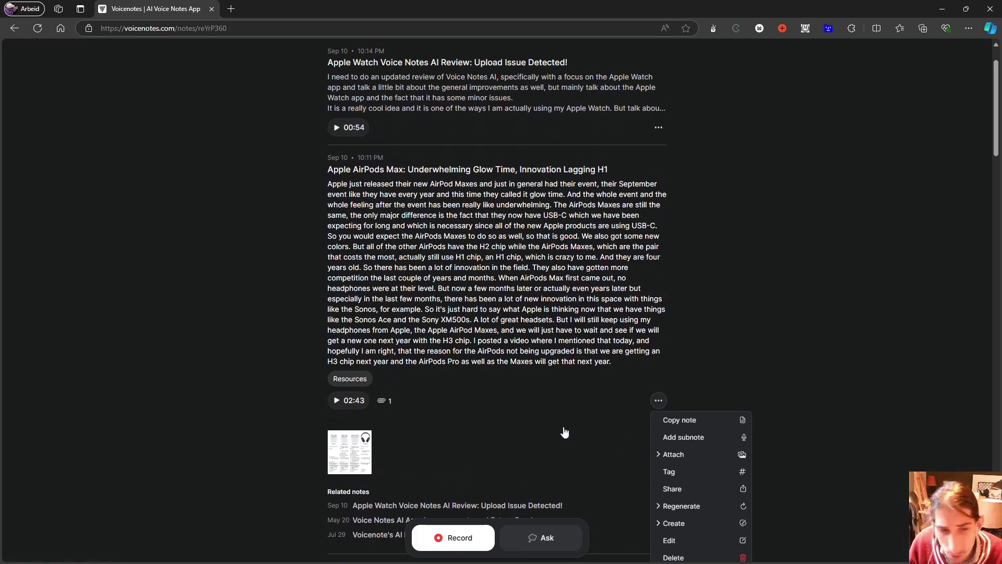
# - Filter by the Resources tag and browse the tagged notes list back to its top
pyautogui.click(360, 379)
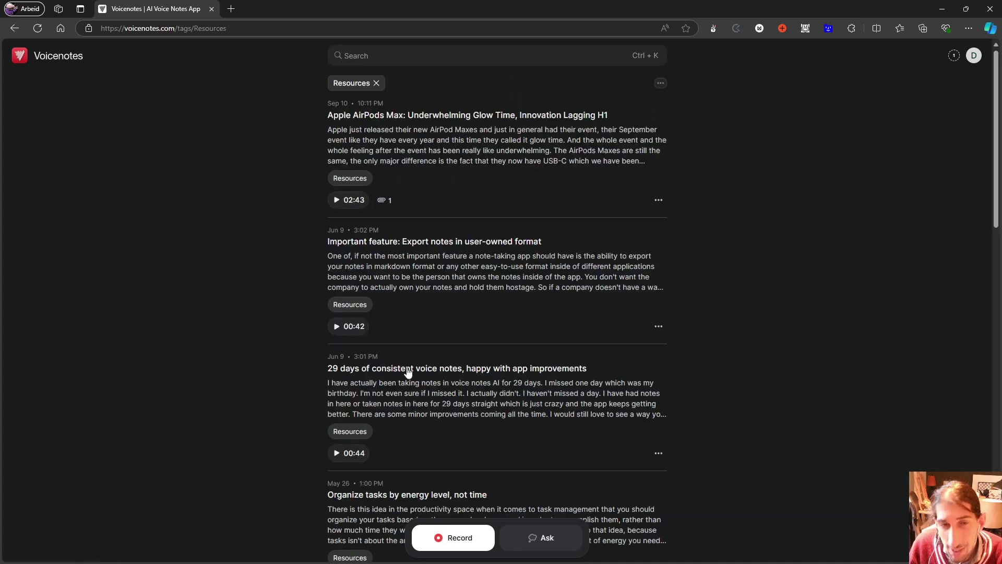
pyautogui.scroll(-8, 336, 291)
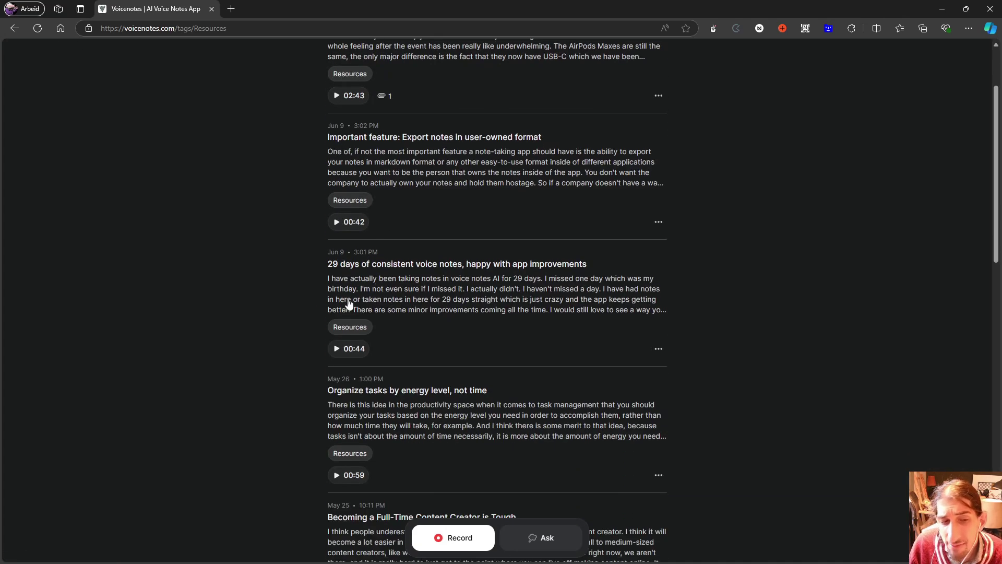
pyautogui.scroll(-5, 223, 313)
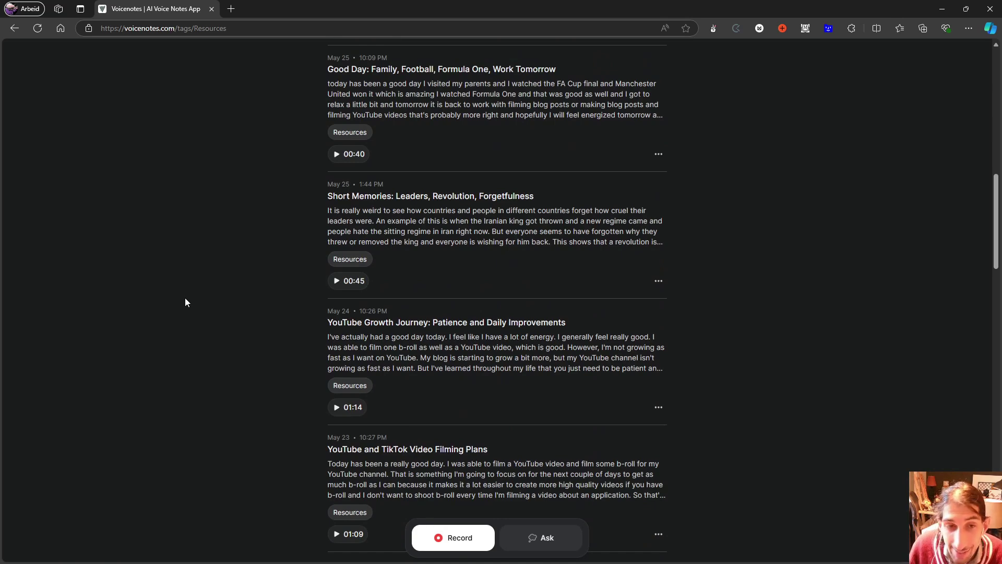
pyautogui.scroll(-8, 283, 308)
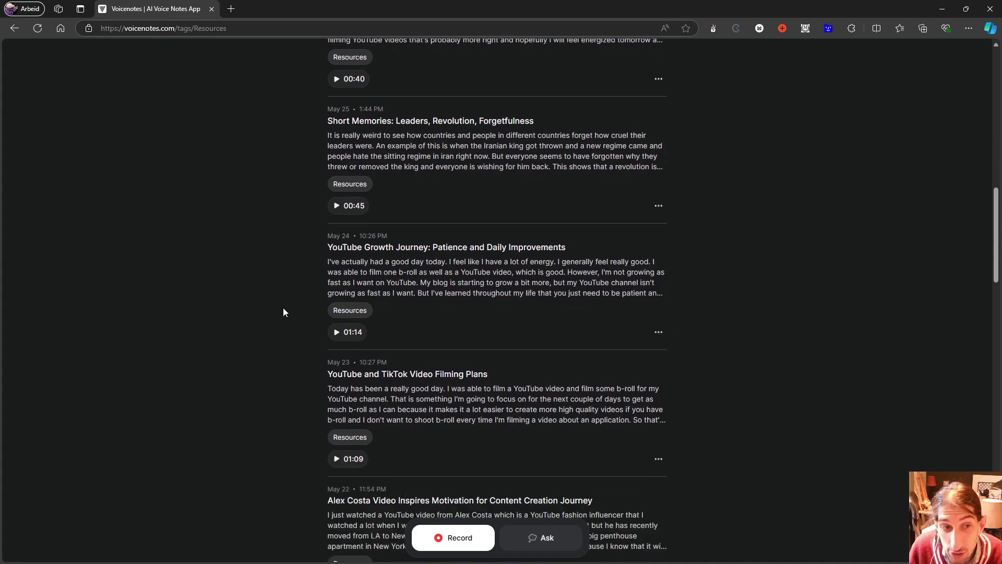
pyautogui.scroll(-7, 316, 310)
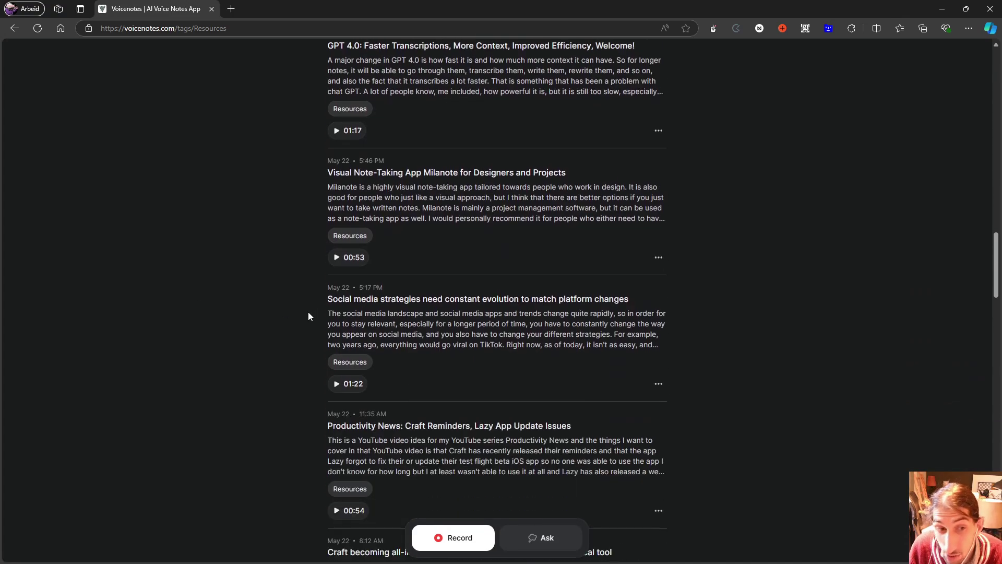
pyautogui.middleClick(811, 353)
pyautogui.scroll(20, 804, 261)
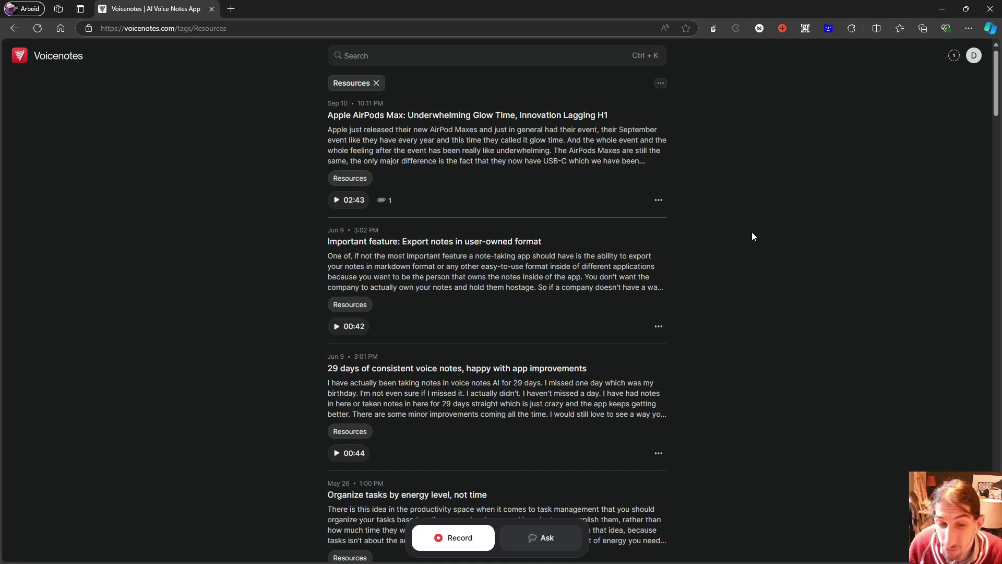
# - Dismiss the Ask AI panel and open search listing tags App, Youtube, Secamore, Resources, journal
pyautogui.click(542, 538)
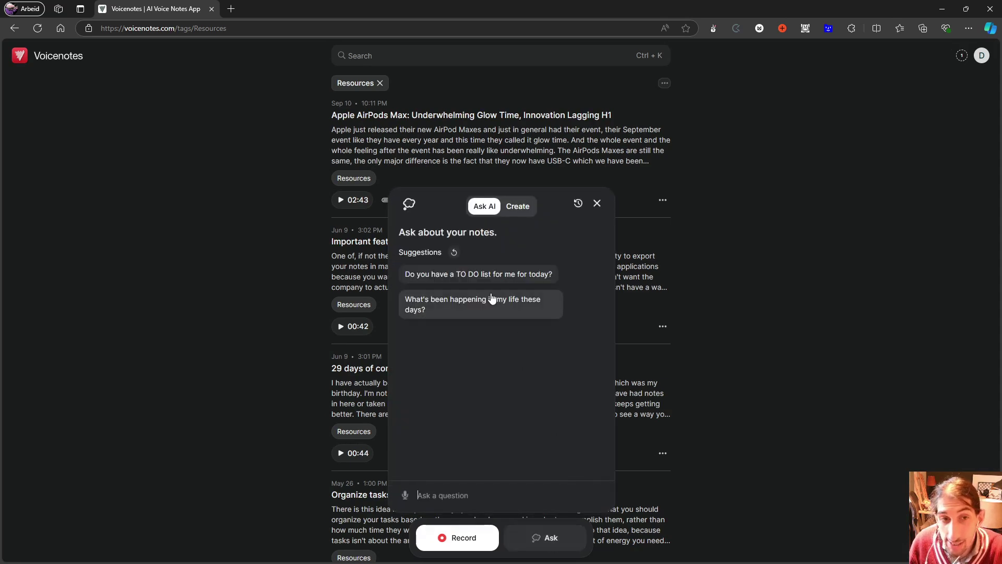
pyautogui.click(597, 203)
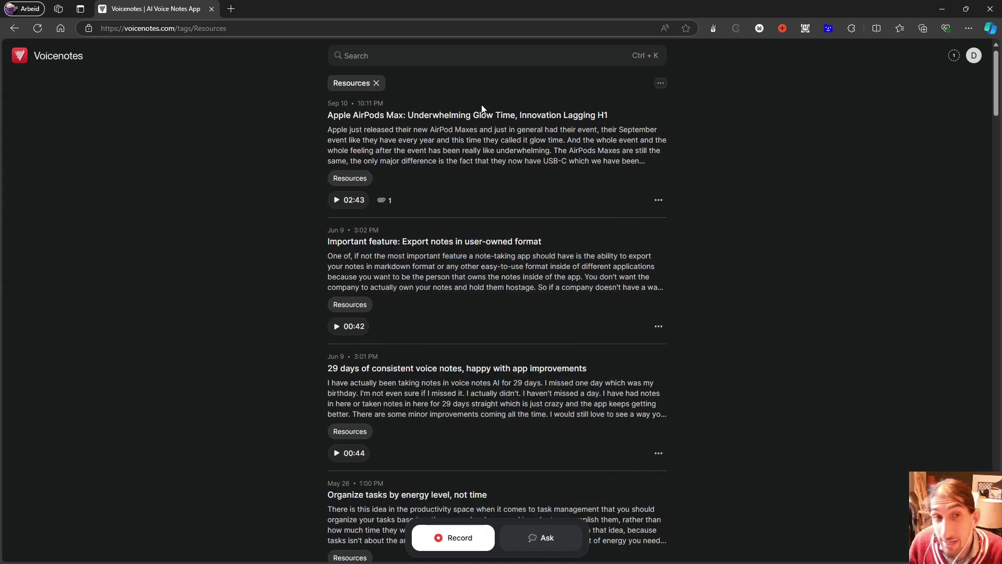
pyautogui.click(478, 50)
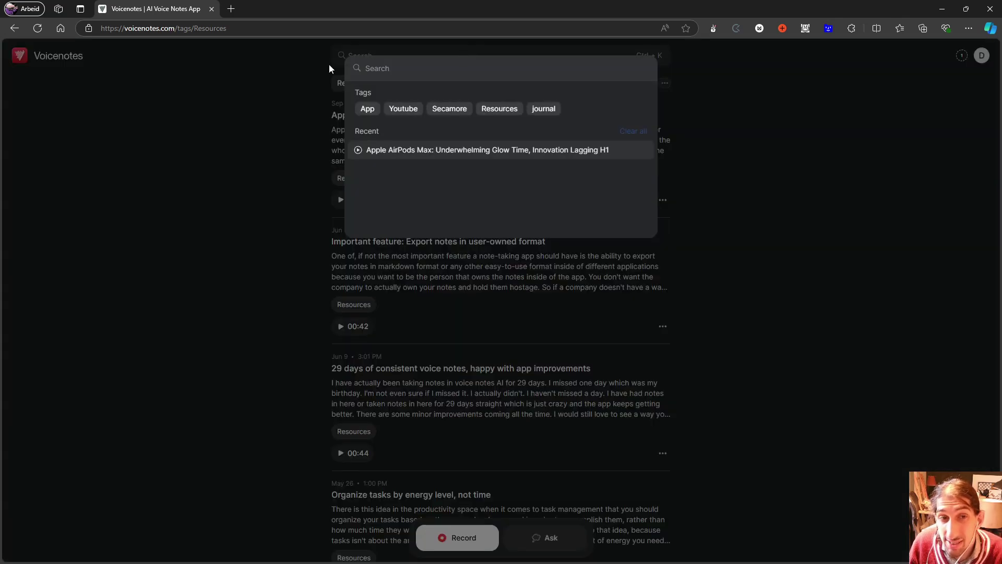